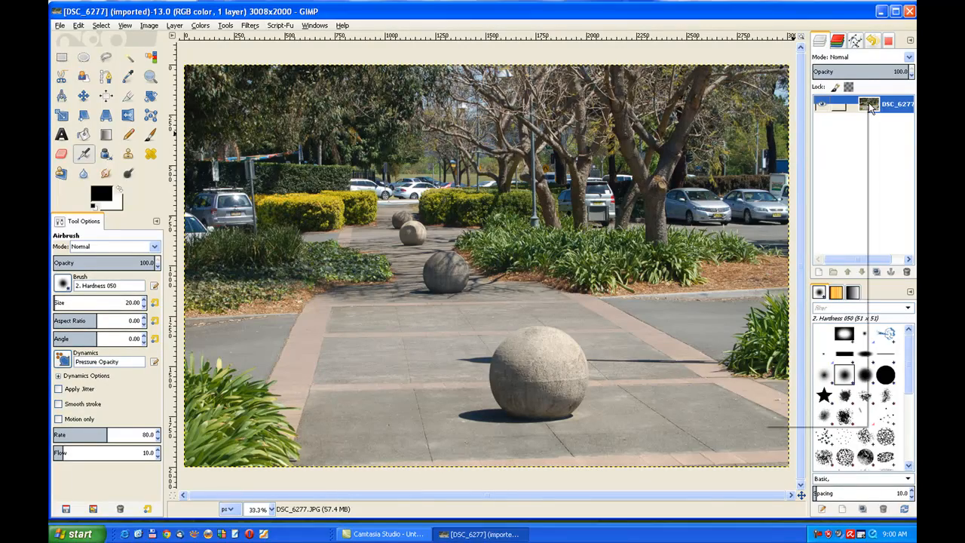
# Add an alpha channel to the photo layer and create a new white-filled layer of 3008 × 2000 px
pyautogui.rightClick(869, 102)
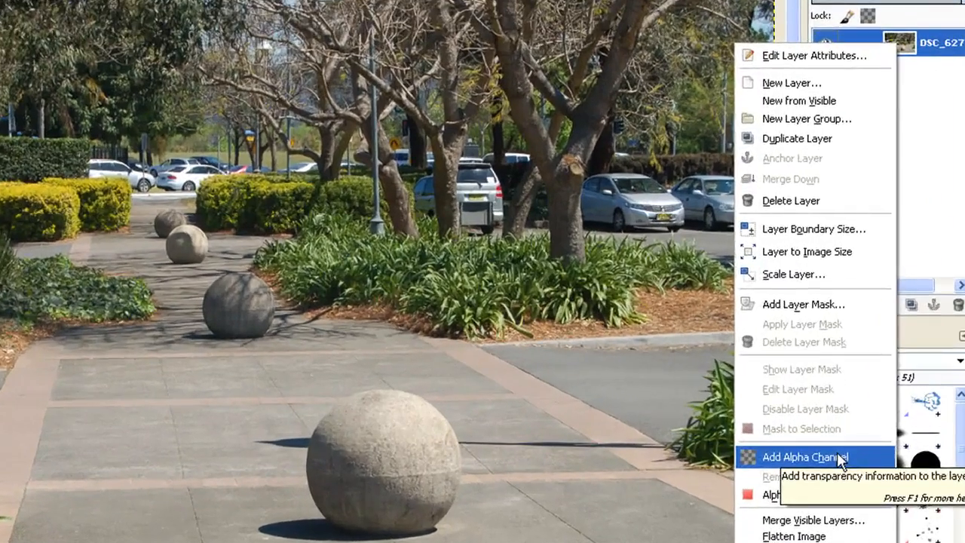
pyautogui.click(833, 407)
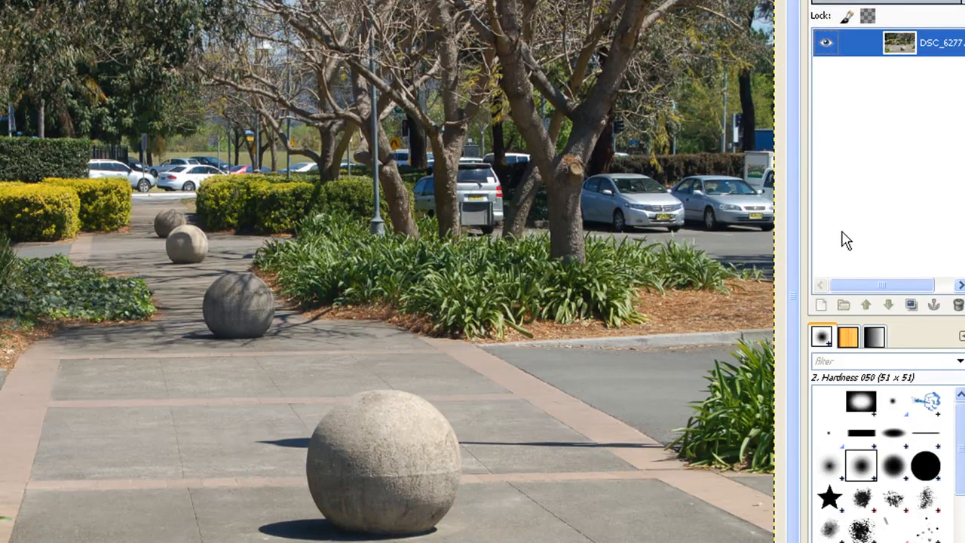
pyautogui.click(821, 305)
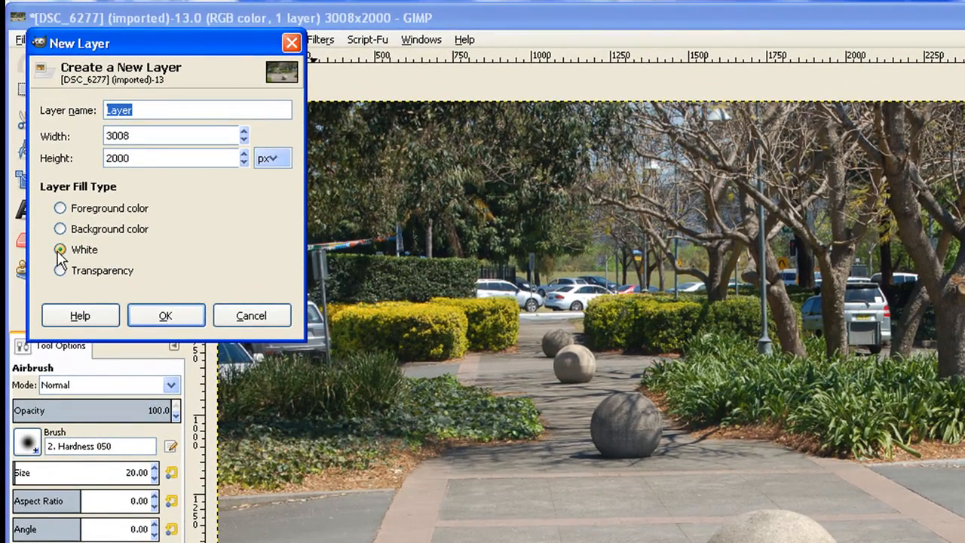
pyautogui.click(60, 252)
pyautogui.click(171, 316)
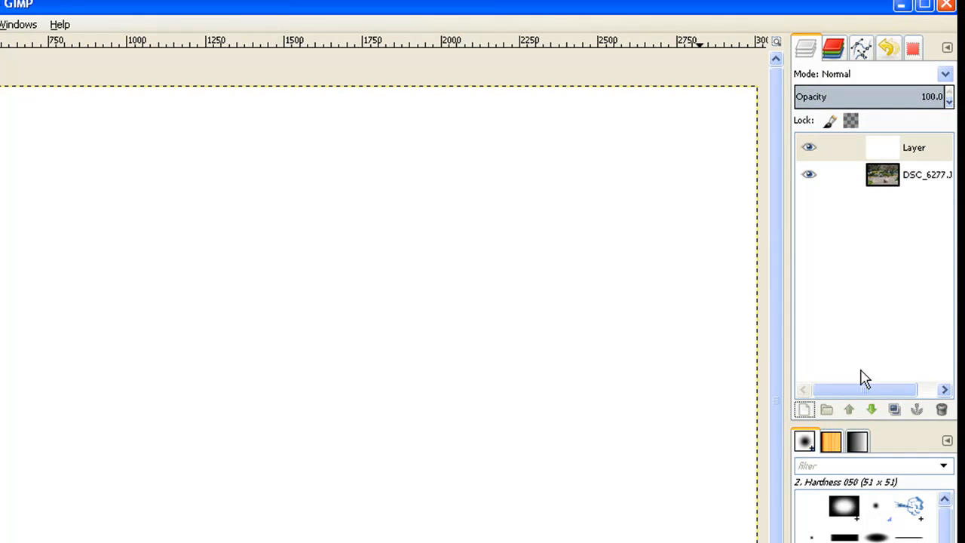
# Duplicate the white layer and raise the photo layer so it sits between the two white layers
pyautogui.click(895, 411)
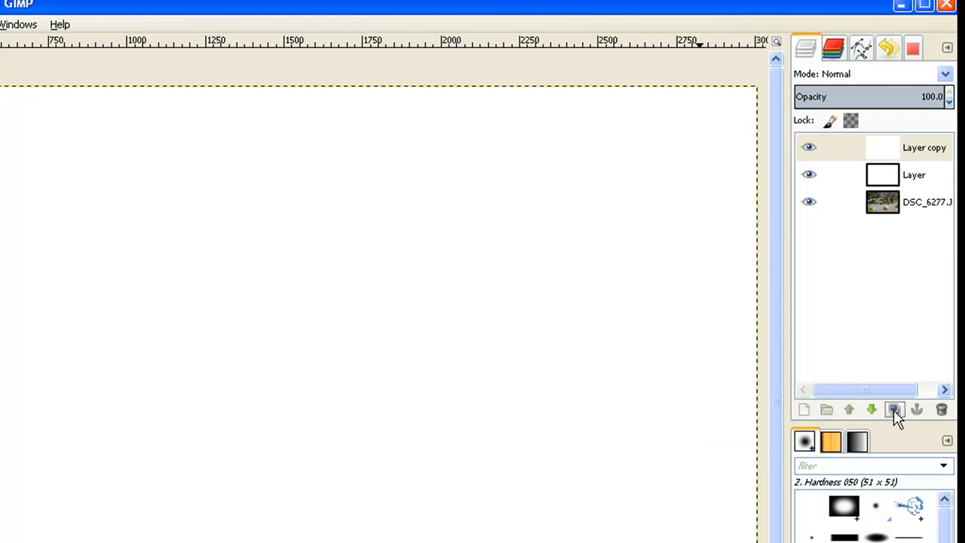
pyautogui.click(886, 213)
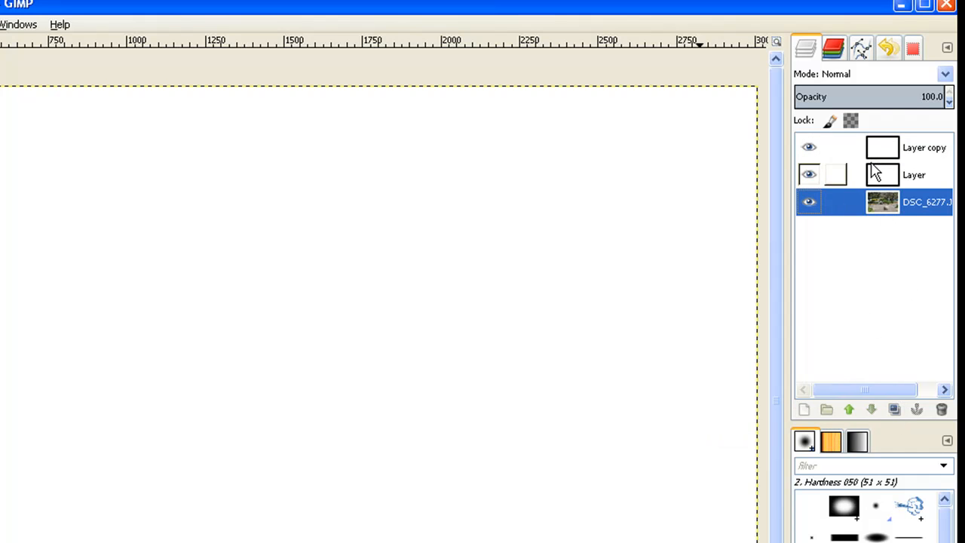
pyautogui.click(849, 413)
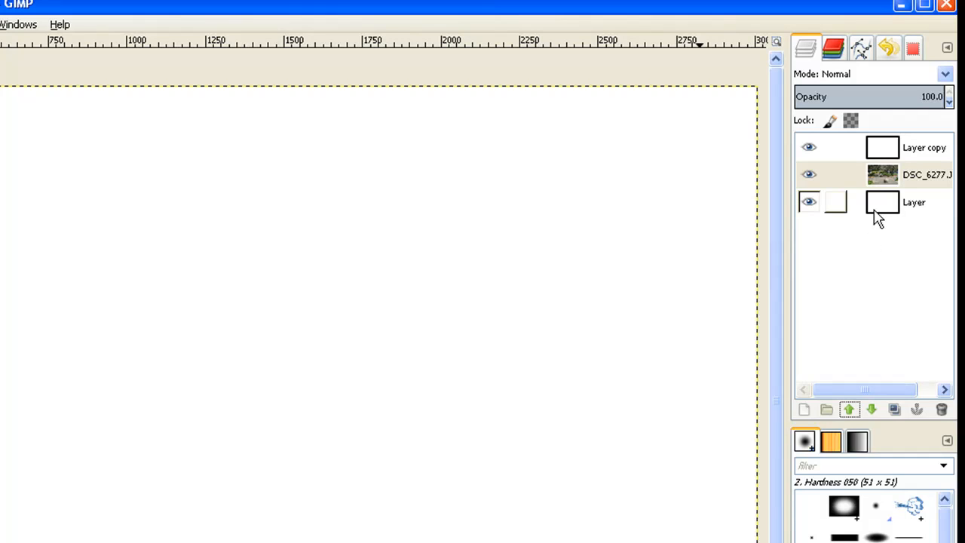
# Start the Grid pattern filter on the top white layer, with unlinked spacings and a vertical line spacing of 601 px
pyautogui.click(897, 148)
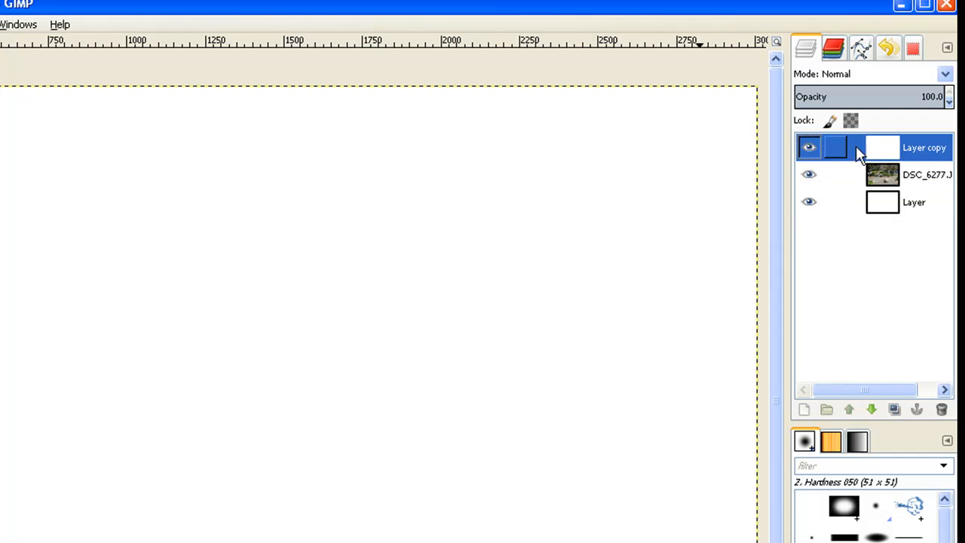
pyautogui.click(127, 25)
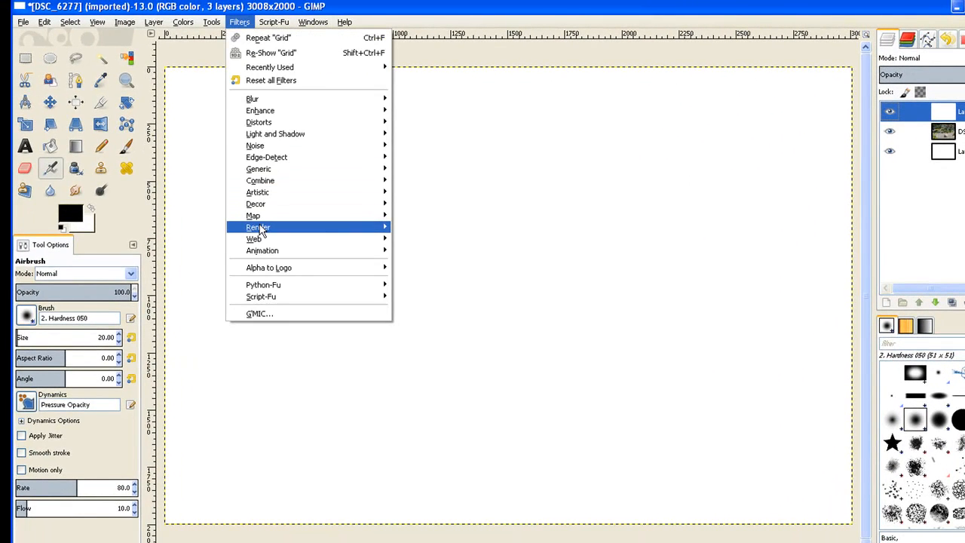
pyautogui.moveTo(260, 230)
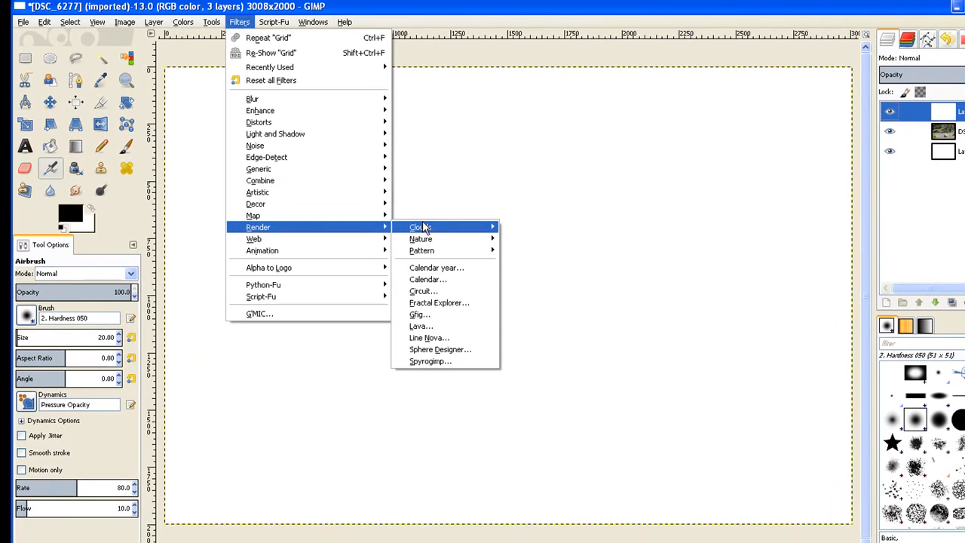
pyautogui.moveTo(427, 253)
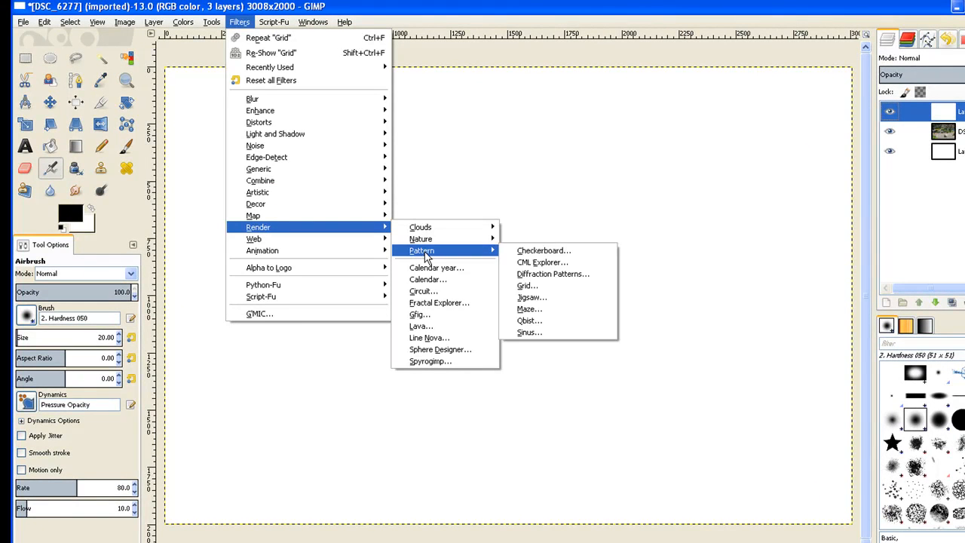
pyautogui.click(525, 289)
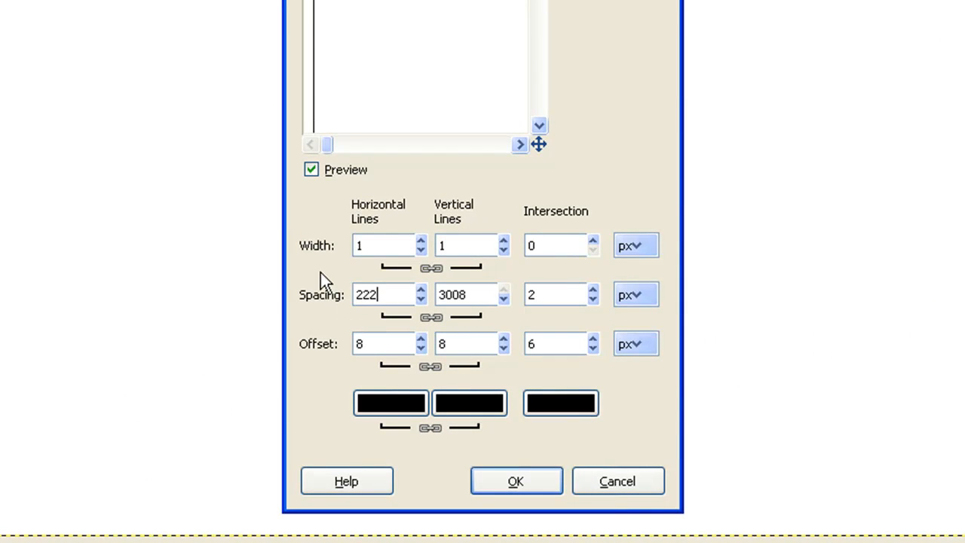
pyautogui.click(431, 317)
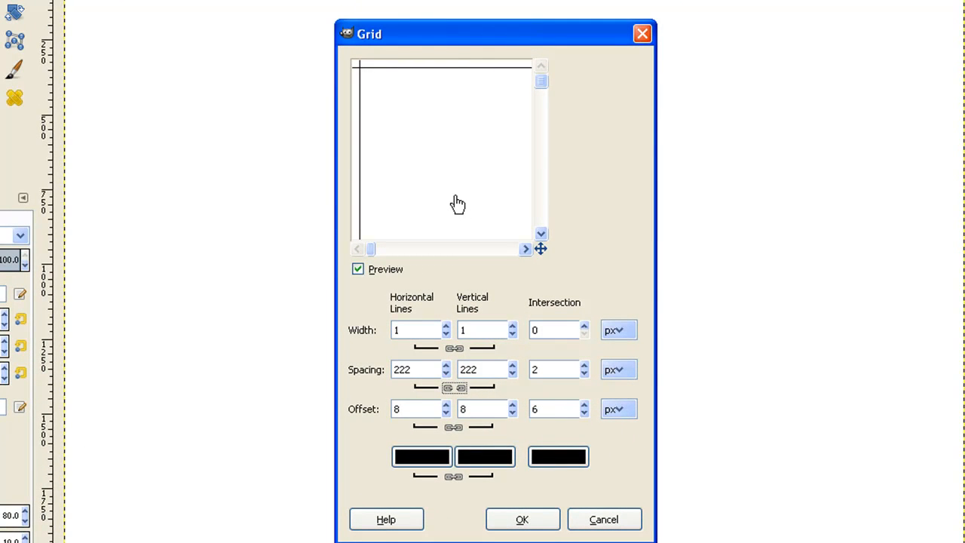
pyautogui.moveTo(483, 368); pyautogui.dragTo(449, 367)
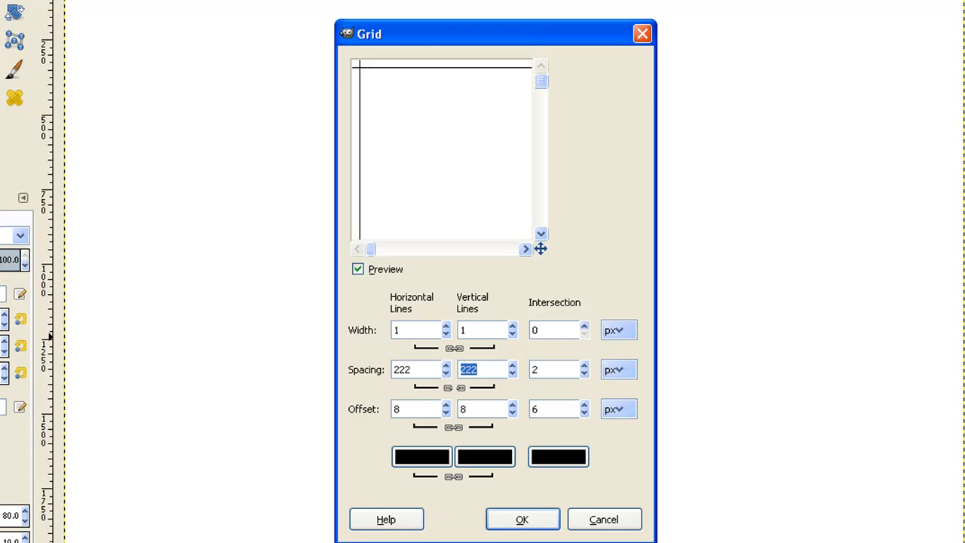
pyautogui.write('601')
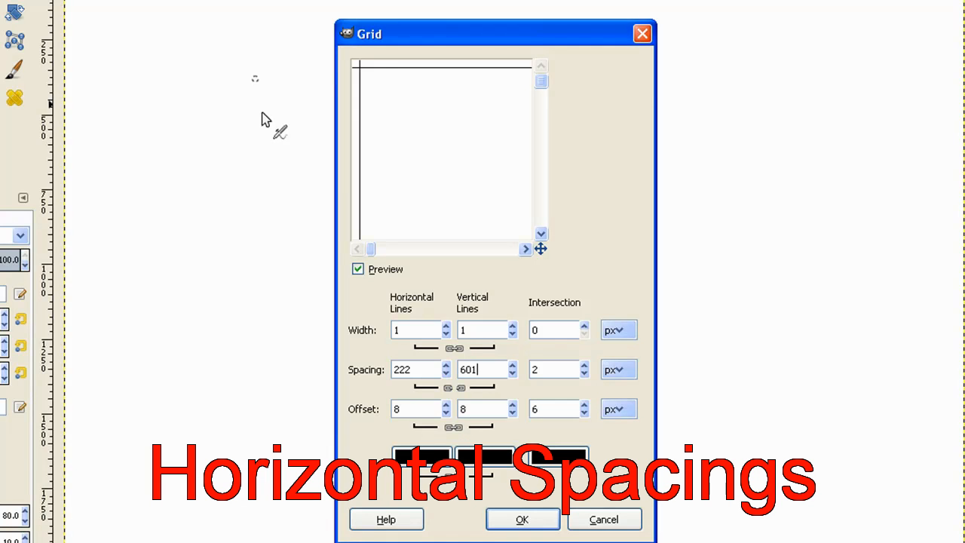
# Set the horizontal line spacing to 500 px and render the grid
pyautogui.click(417, 369)
pyautogui.moveTo(392, 363); pyautogui.dragTo(412, 365)
pyautogui.write('500')
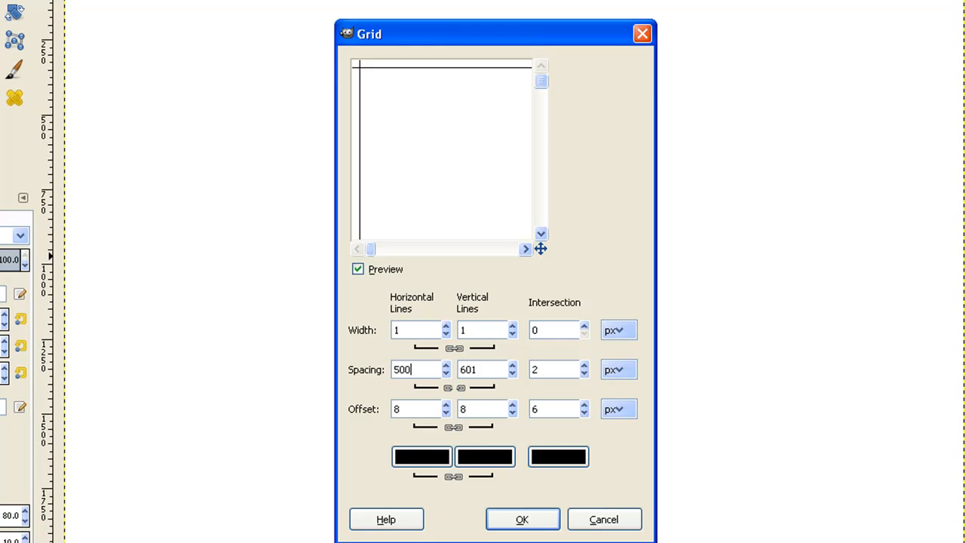
pyautogui.click(522, 519)
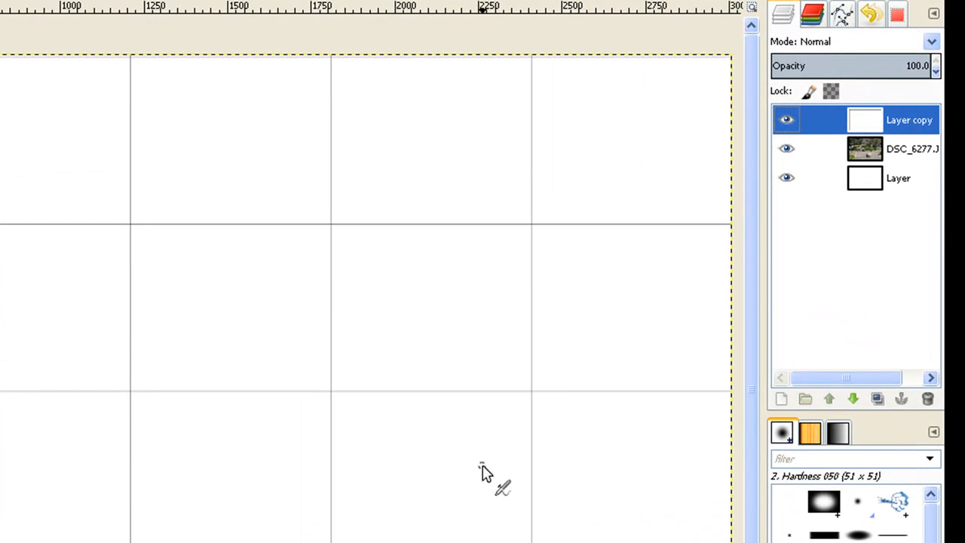
# Link the grid and photo layers and apply a perspective transform, pulling all four corners inward, the upper-left one to about (1191, 333) px
pyautogui.click(812, 123)
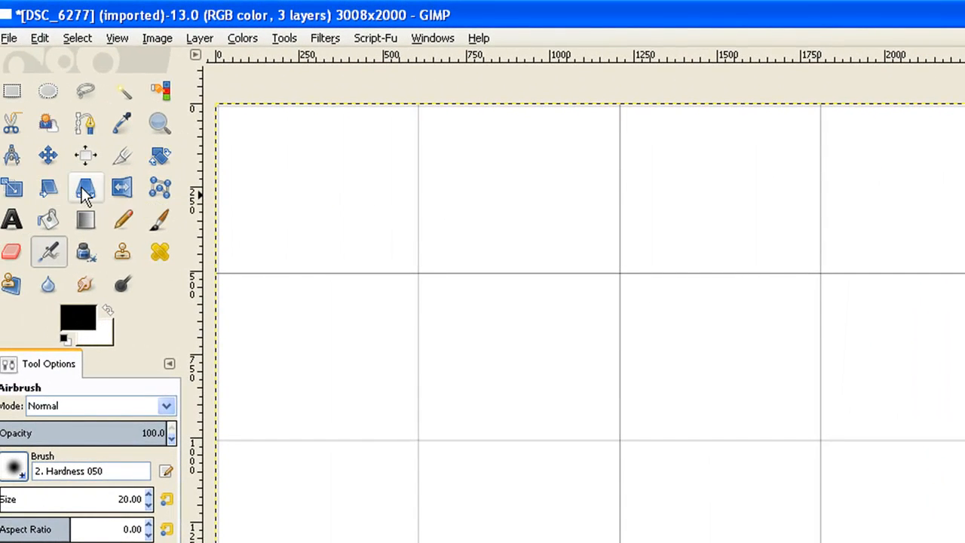
pyautogui.click(84, 193)
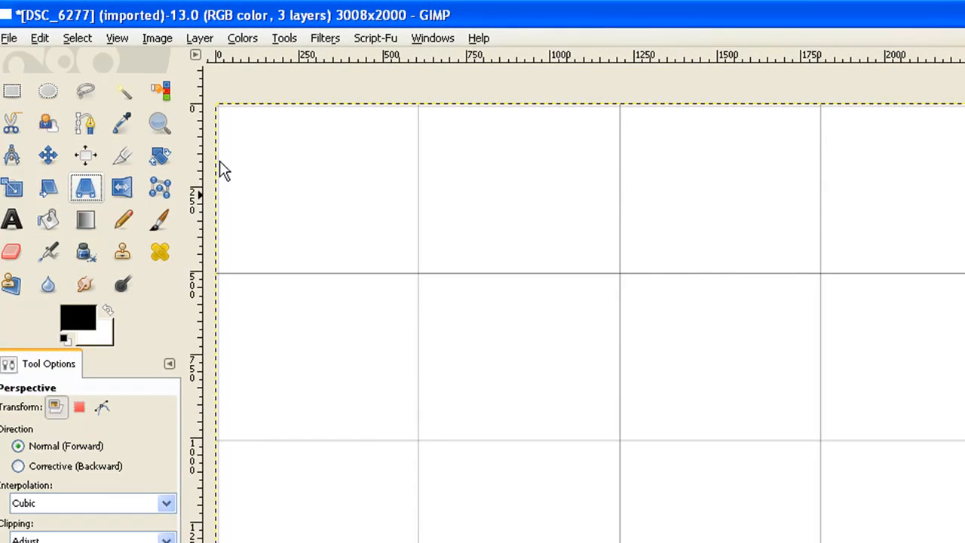
pyautogui.click(301, 155)
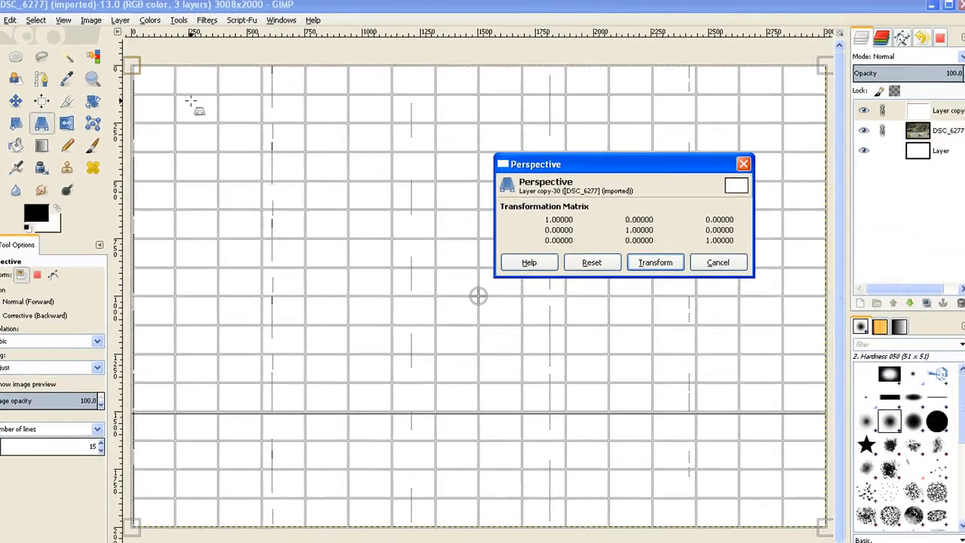
pyautogui.moveTo(139, 76); pyautogui.dragTo(407, 142)
pyautogui.moveTo(825, 67); pyautogui.dragTo(734, 71)
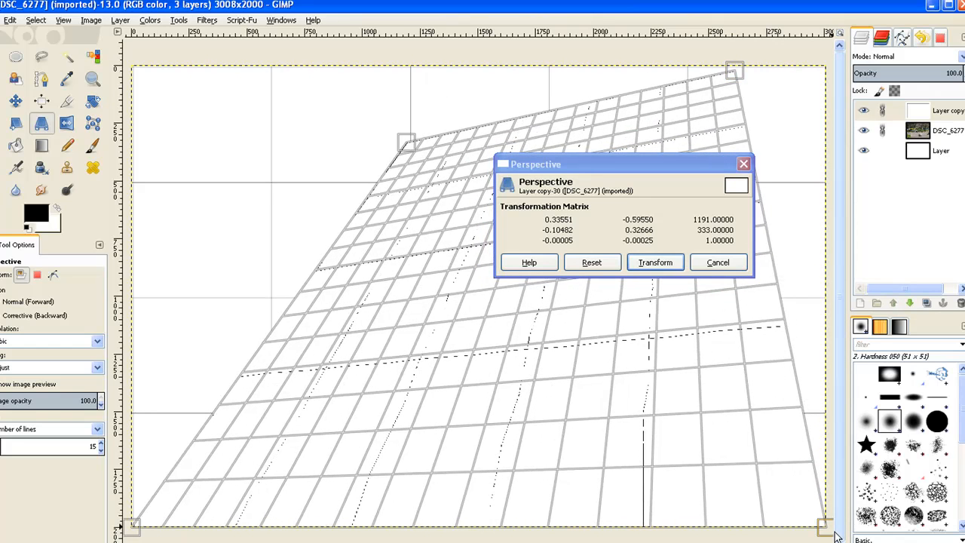
pyautogui.moveTo(826, 527); pyautogui.dragTo(761, 419)
pyautogui.moveTo(132, 522); pyautogui.dragTo(173, 504)
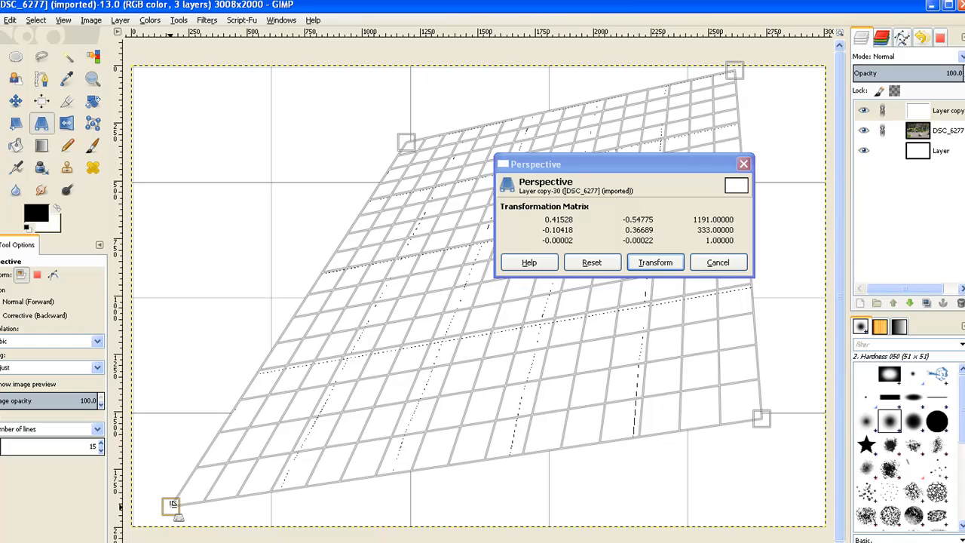
pyautogui.moveTo(171, 503); pyautogui.dragTo(193, 499)
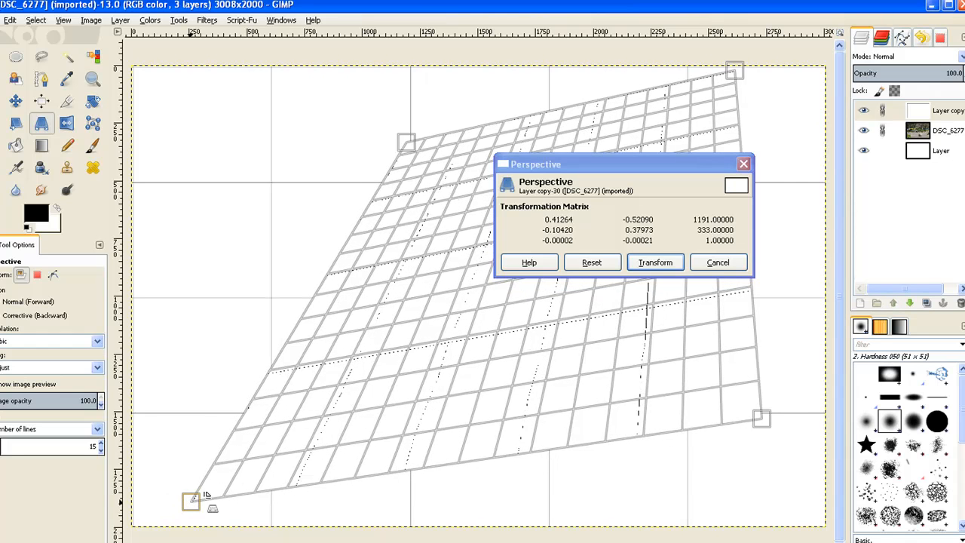
pyautogui.click(654, 262)
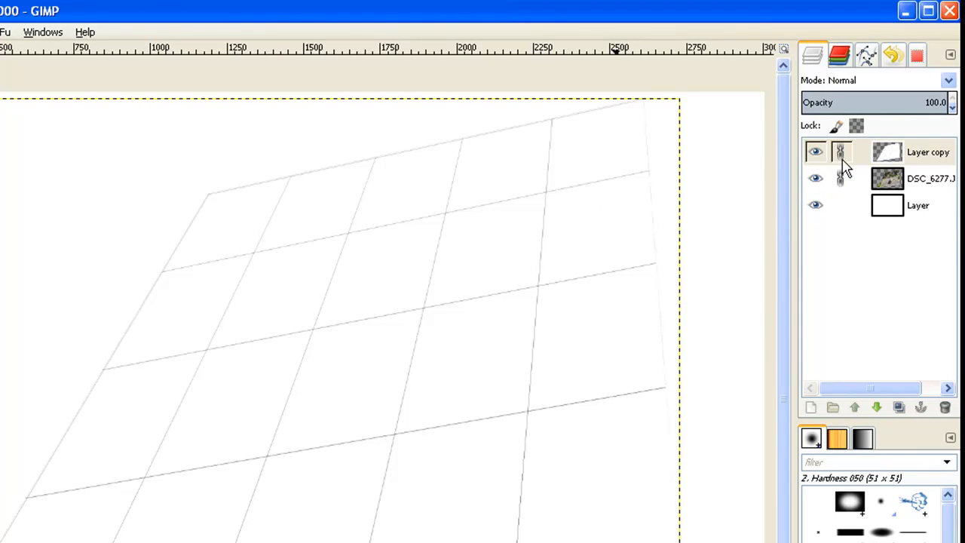
# Unlink the layers and lower the grid layer's opacity to 66.9
pyautogui.click(842, 161)
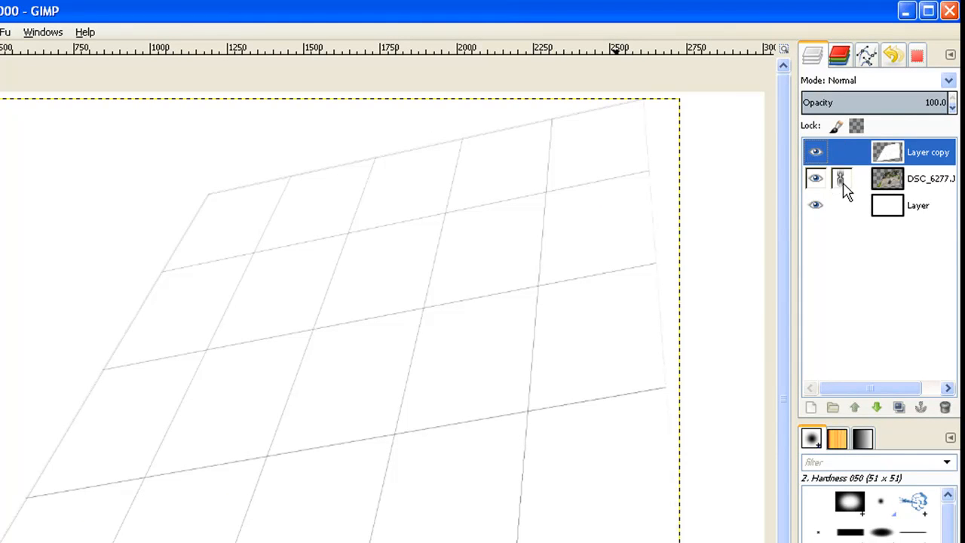
pyautogui.click(952, 108)
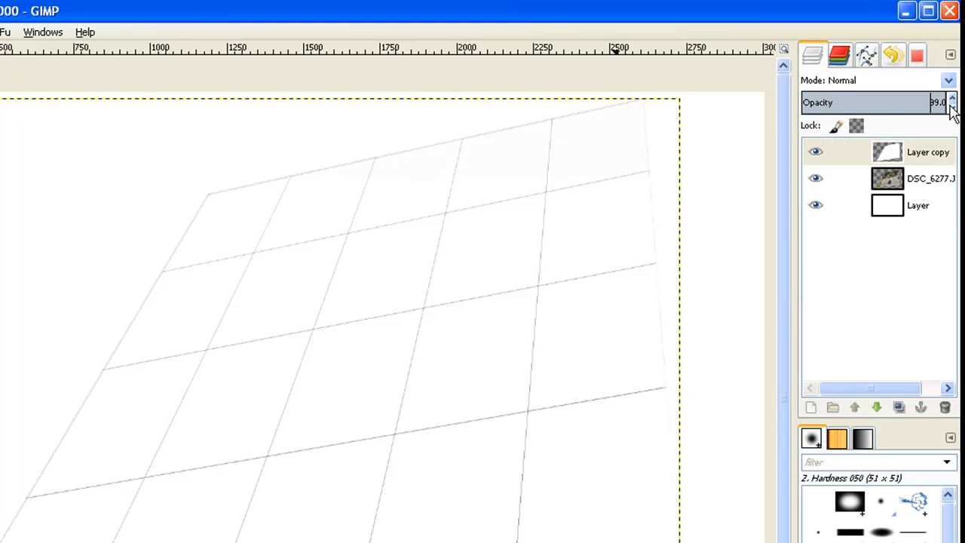
pyautogui.moveTo(943, 102); pyautogui.dragTo(900, 102)
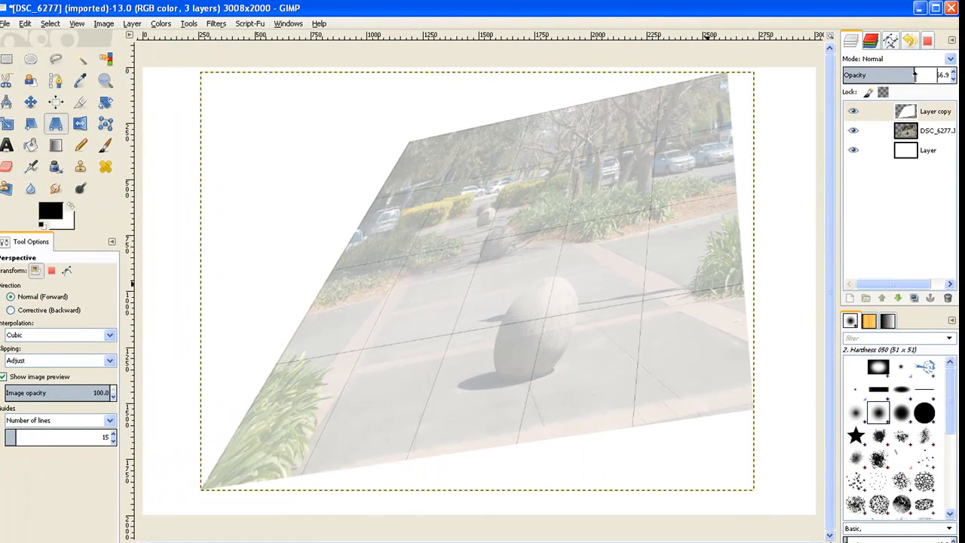
# Fuzzy-select the grid cell over the parked cars, second row in the last column, then cut it from the photo layer and paste it back
pyautogui.click(84, 64)
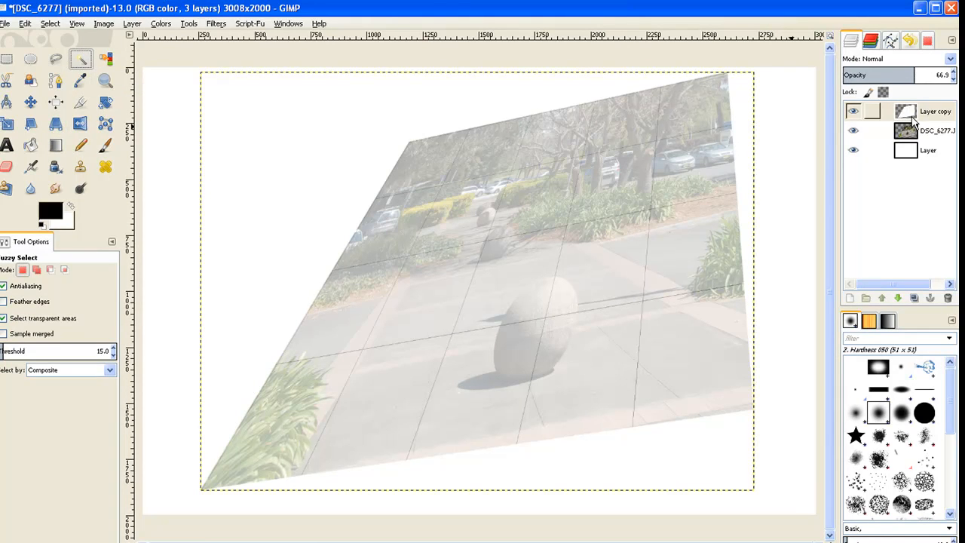
pyautogui.click(681, 152)
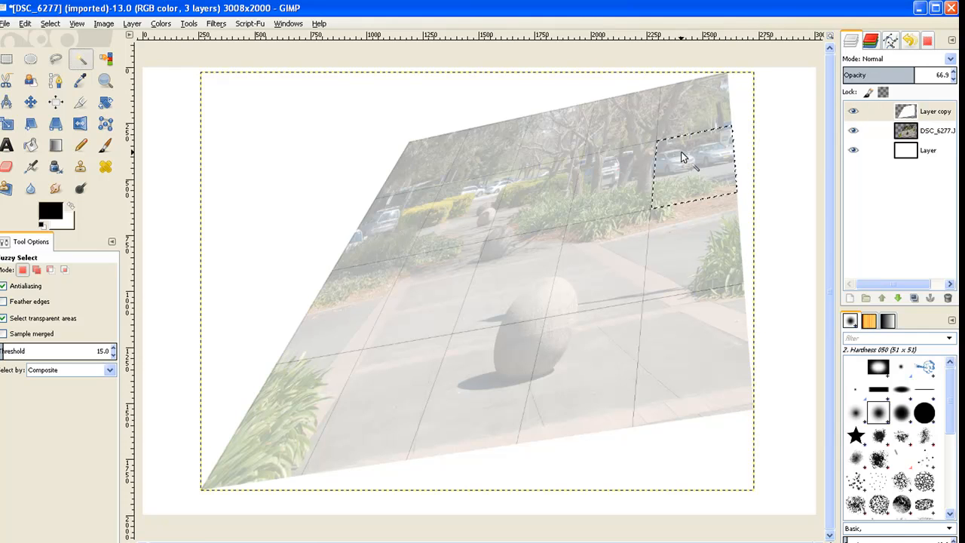
pyautogui.click(913, 140)
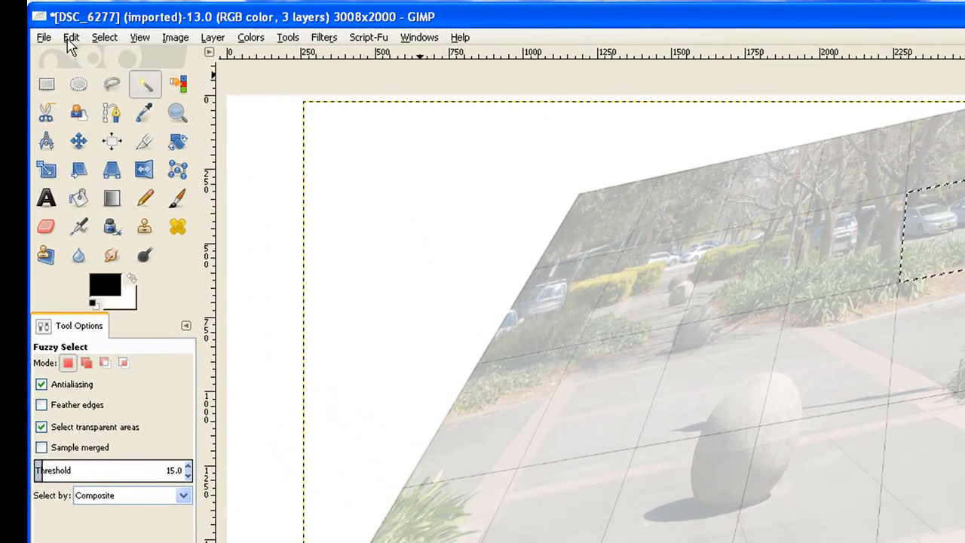
pyautogui.click(59, 35)
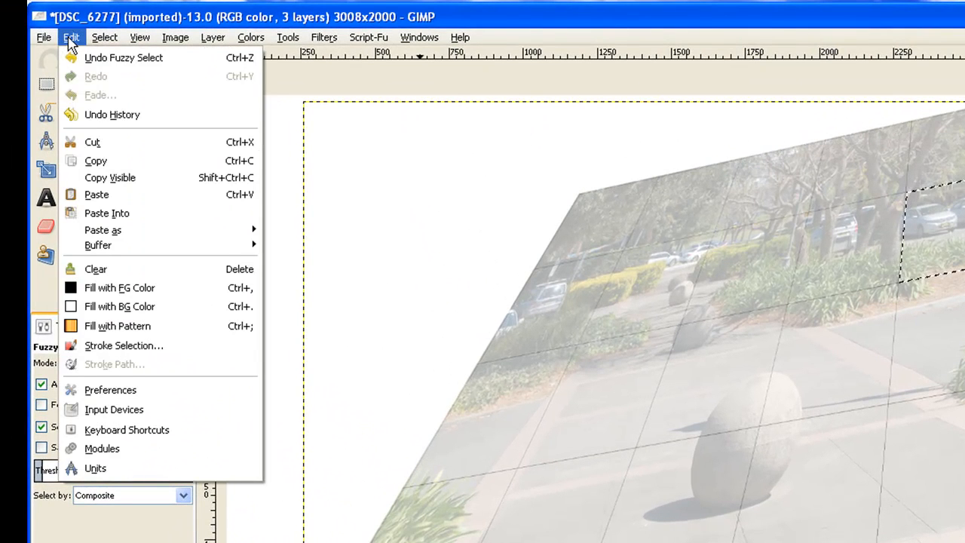
pyautogui.click(89, 142)
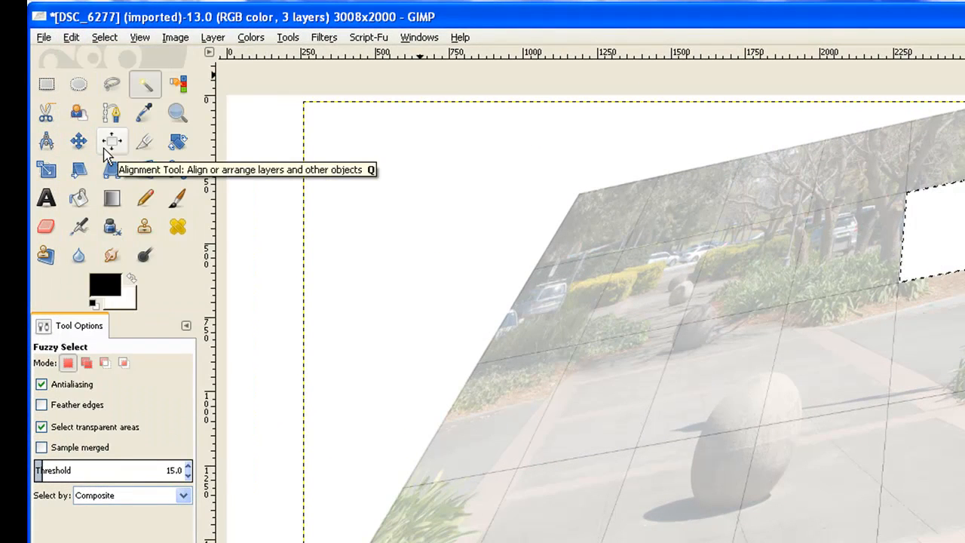
pyautogui.click(76, 42)
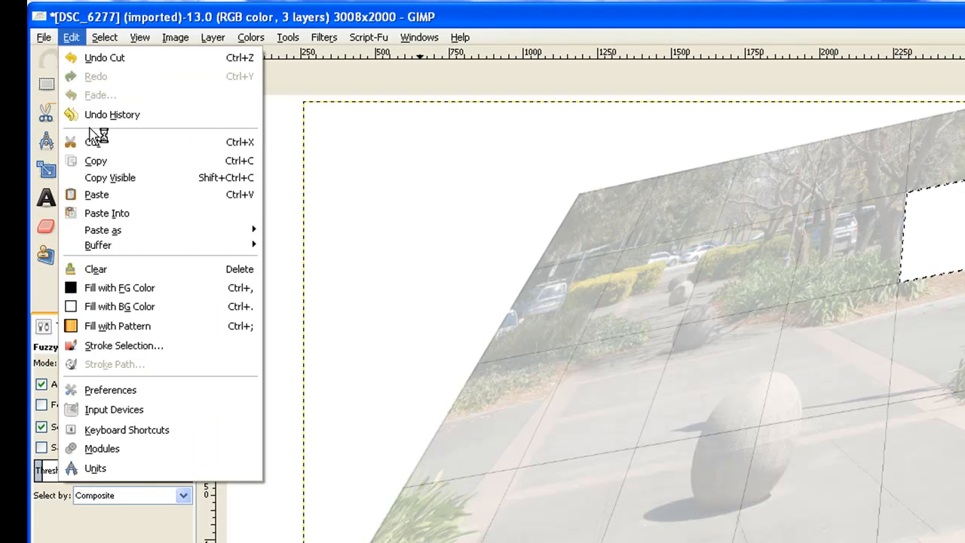
pyautogui.click(100, 198)
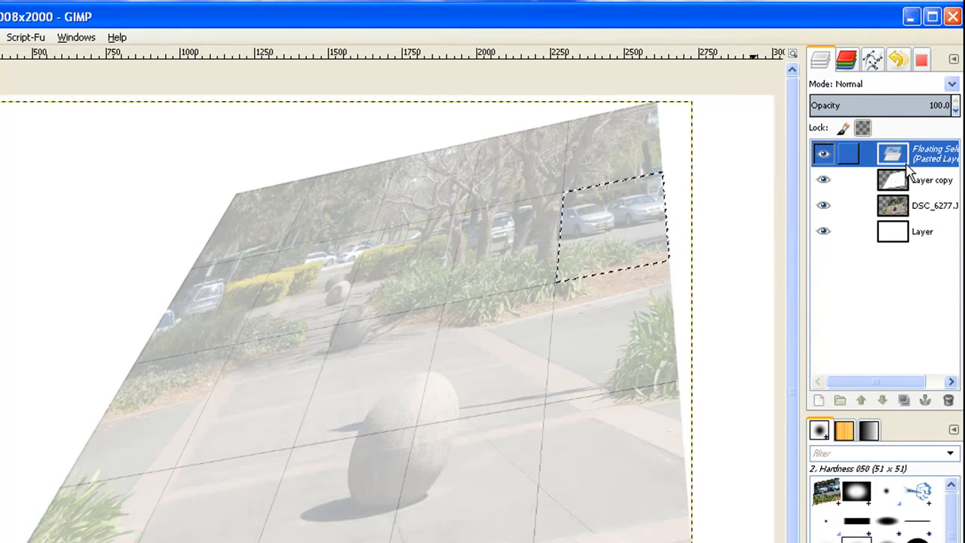
# Turn the pasted parked-cars piece into its own layer and, with Move the active layer set, move it to the blank upper-left canvas area
pyautogui.click(821, 402)
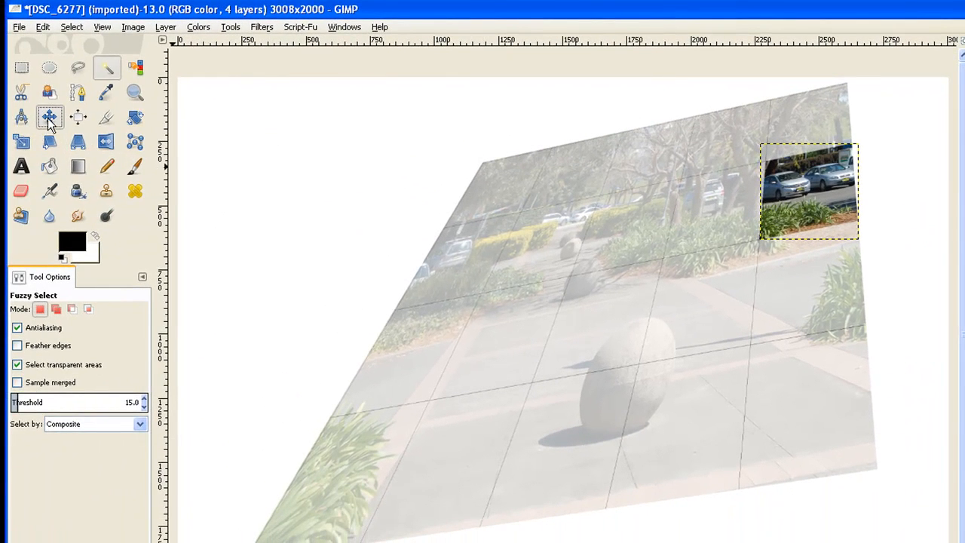
pyautogui.click(48, 119)
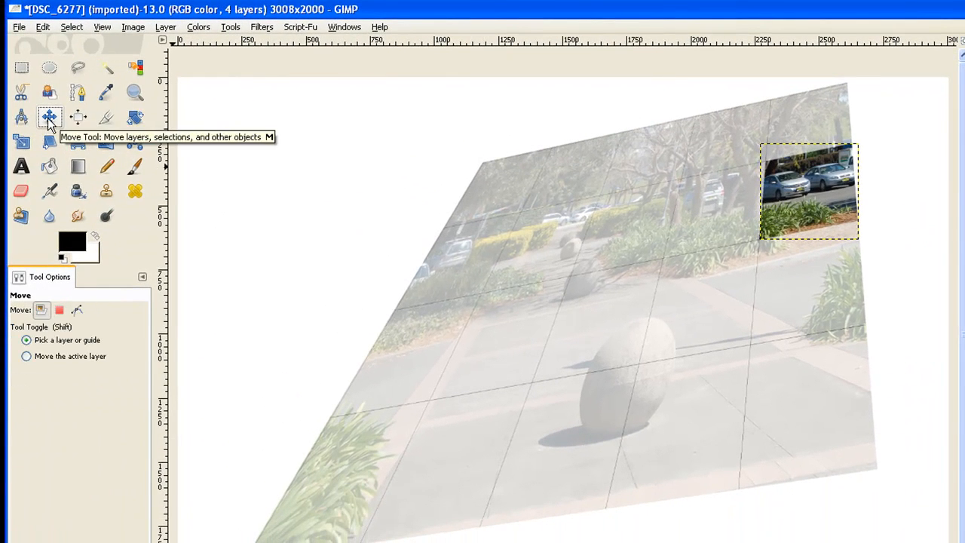
pyautogui.click(30, 359)
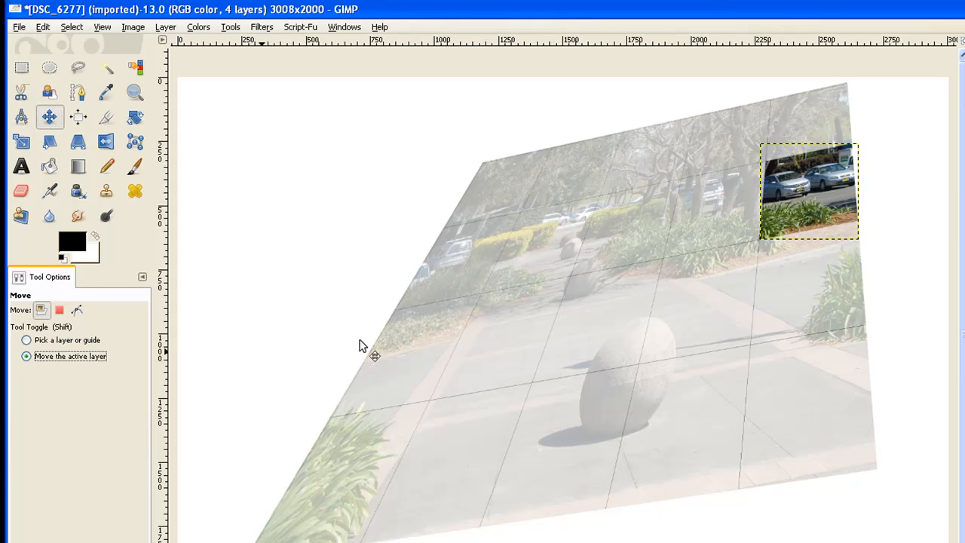
pyautogui.moveTo(814, 208); pyautogui.dragTo(350, 169)
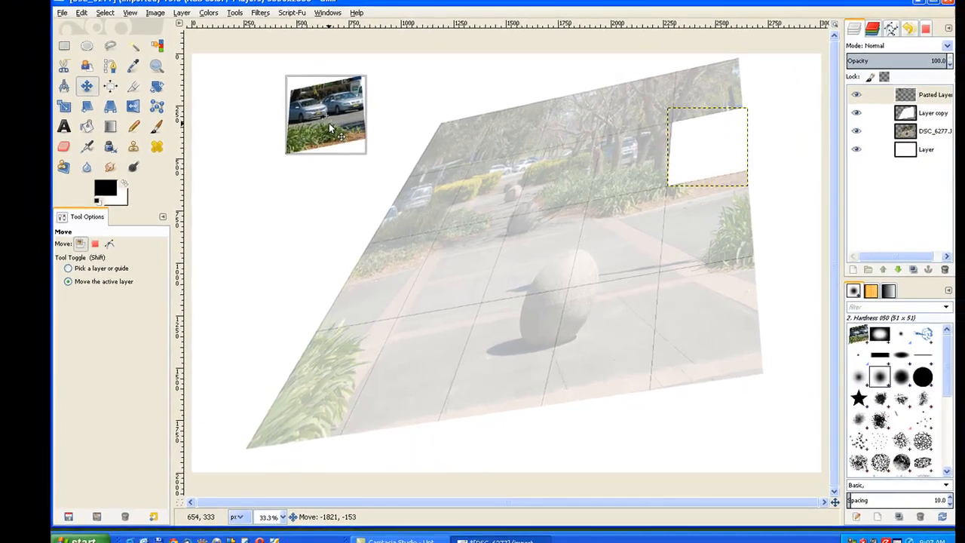
pyautogui.moveTo(329, 129); pyautogui.dragTo(330, 129)
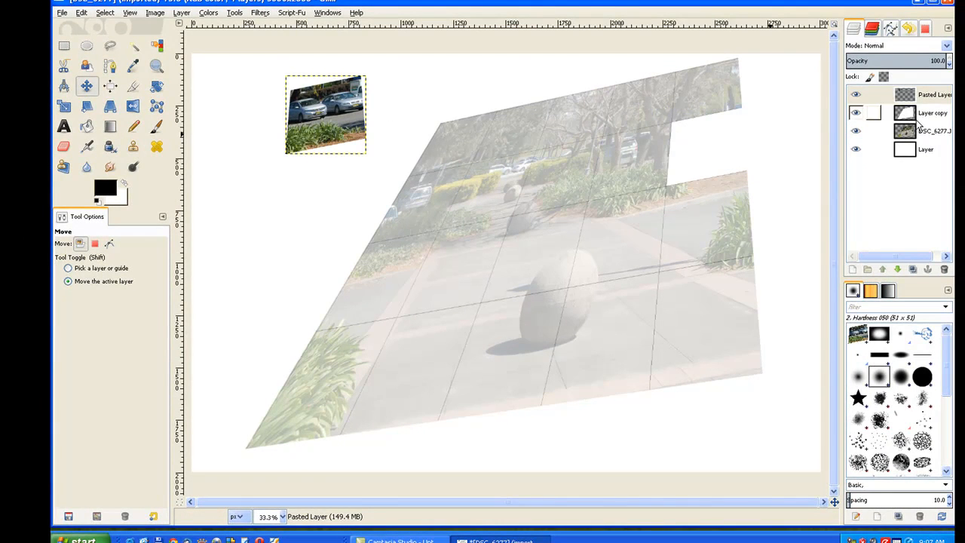
# Fuzzy-select the grid cell in the second row, third column on the grid layer, and cut it from the DSC_6277.JPG layer
pyautogui.click(917, 115)
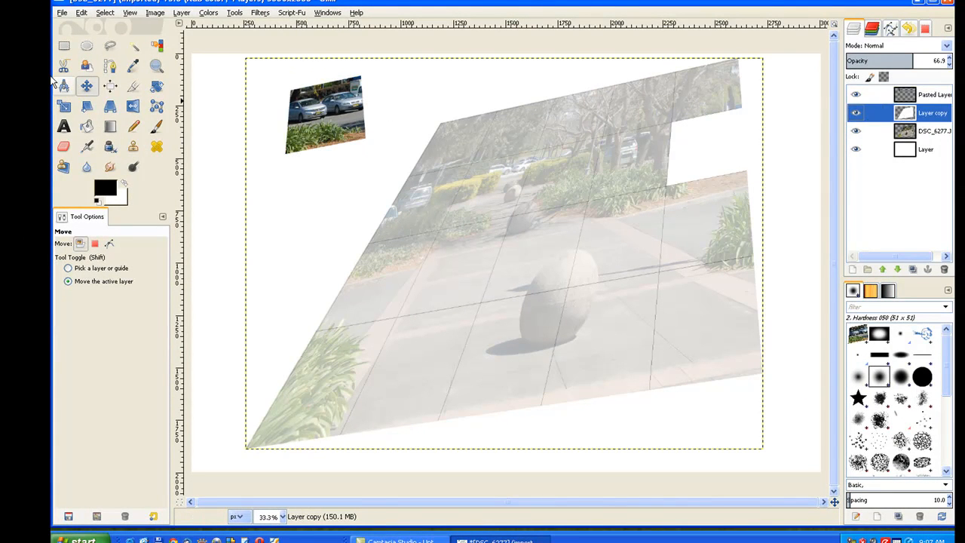
pyautogui.click(139, 50)
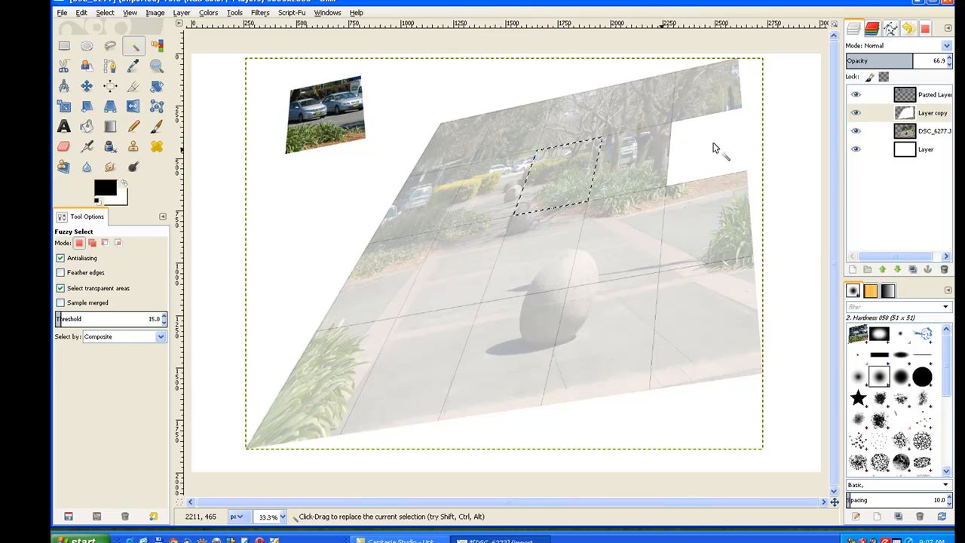
pyautogui.click(919, 138)
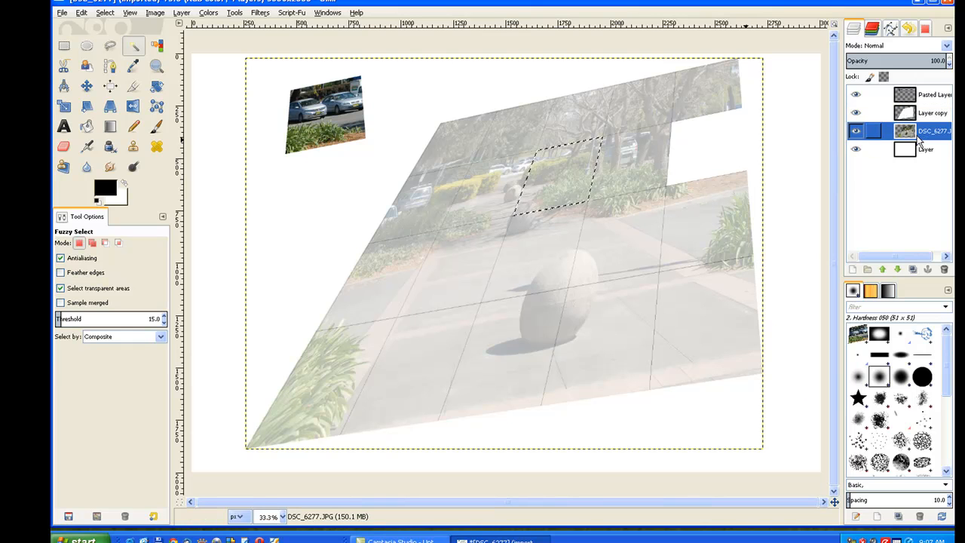
pyautogui.click(81, 12)
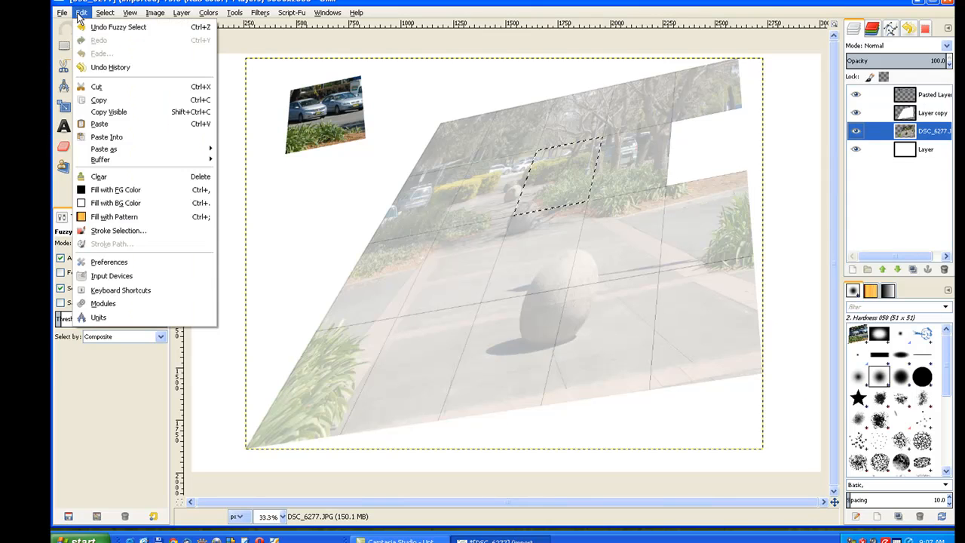
pyautogui.click(87, 85)
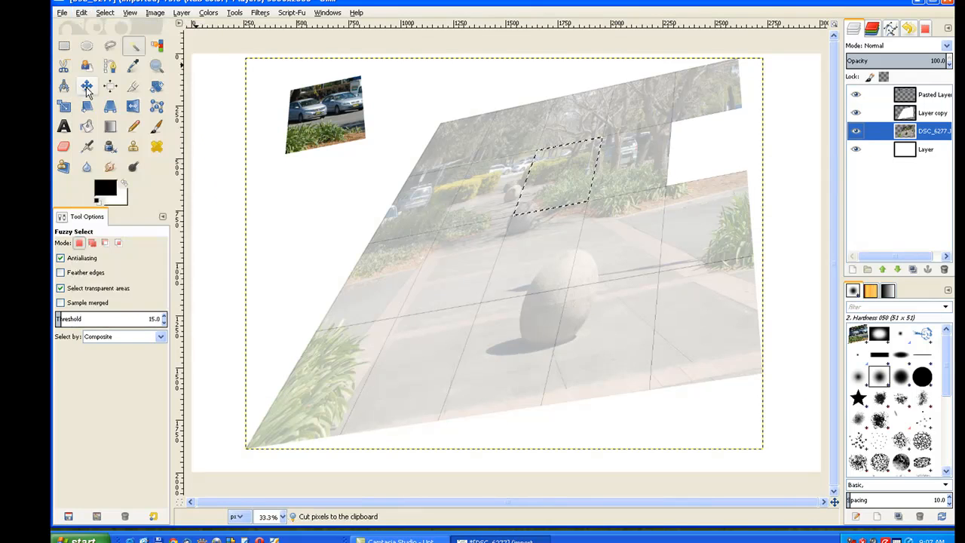
# Paste the cut hedge piece as a new layer and move it to the canvas's left edge, below and left of the cars piece
pyautogui.click(81, 13)
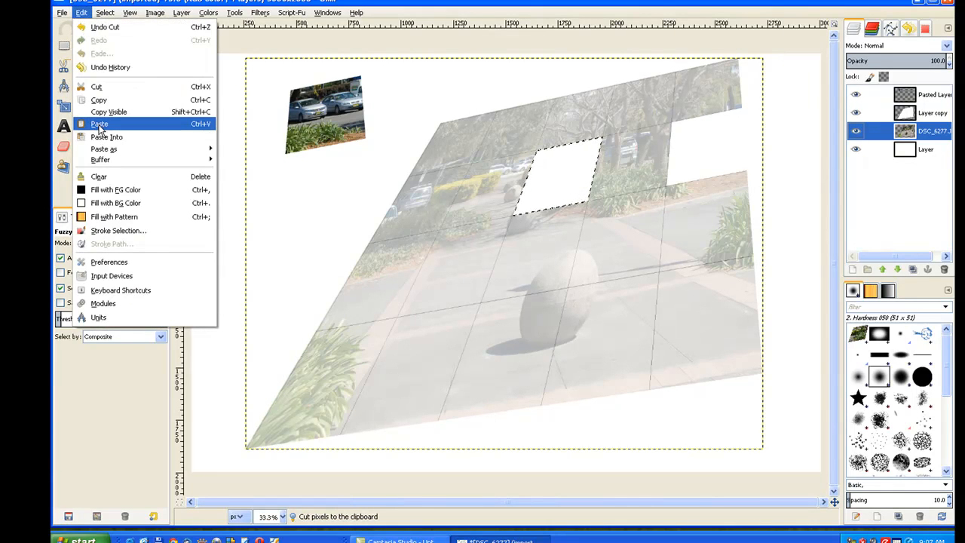
pyautogui.click(98, 124)
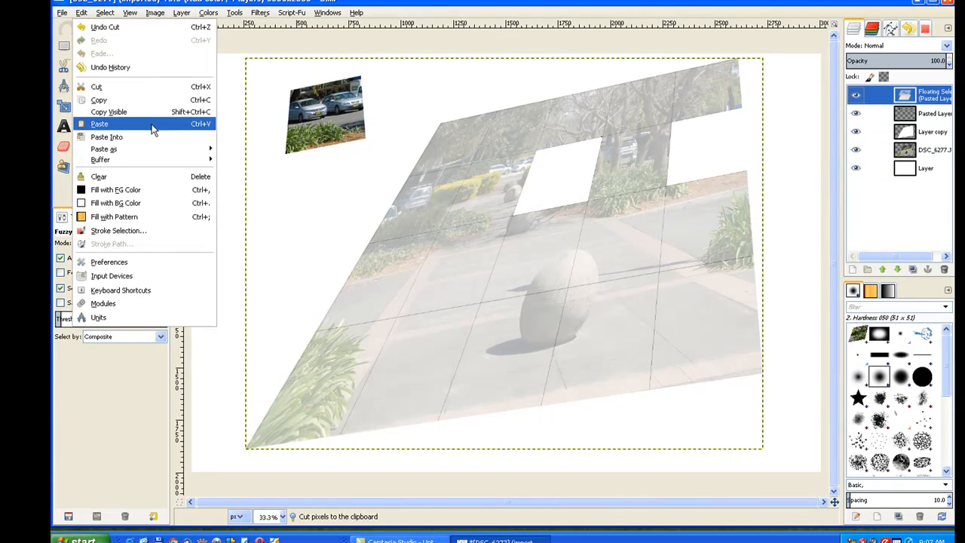
pyautogui.click(854, 271)
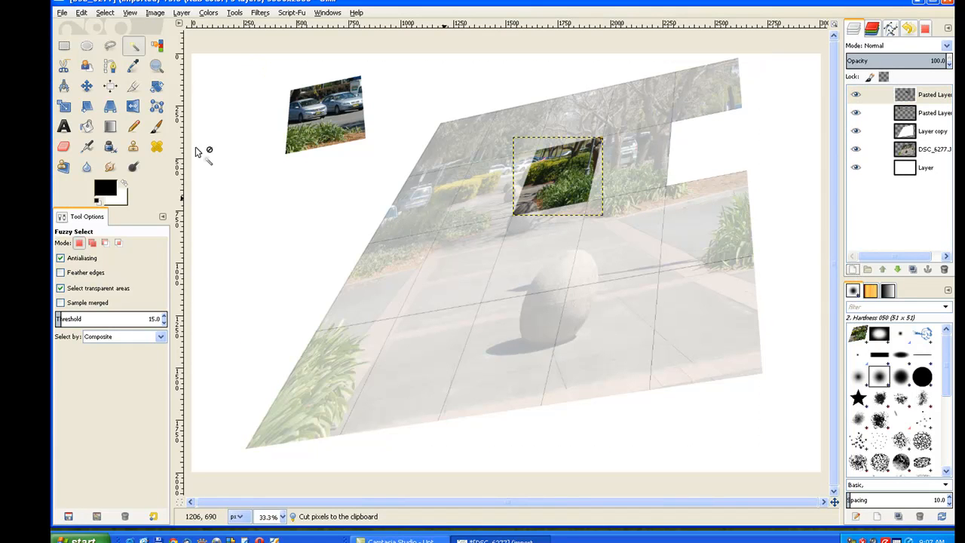
pyautogui.click(92, 87)
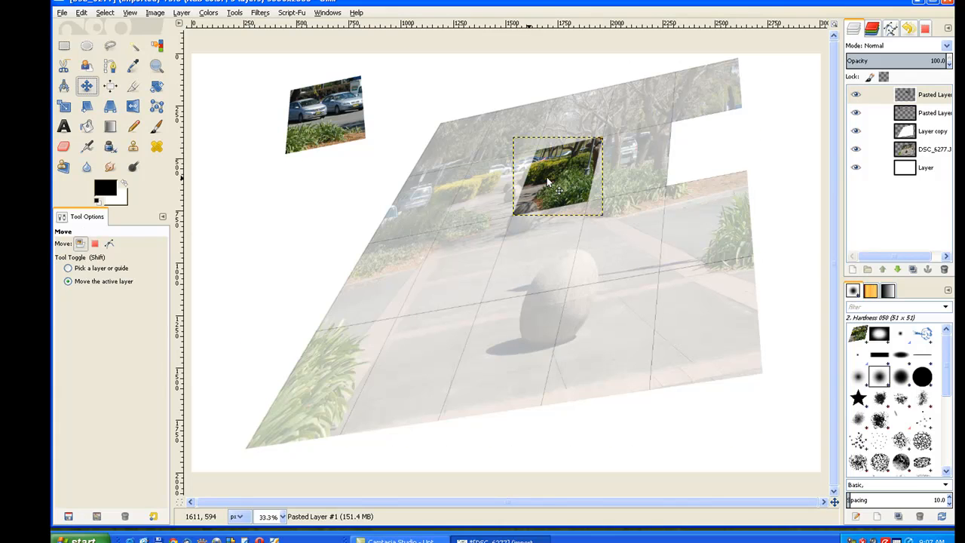
pyautogui.moveTo(577, 190); pyautogui.dragTo(266, 207)
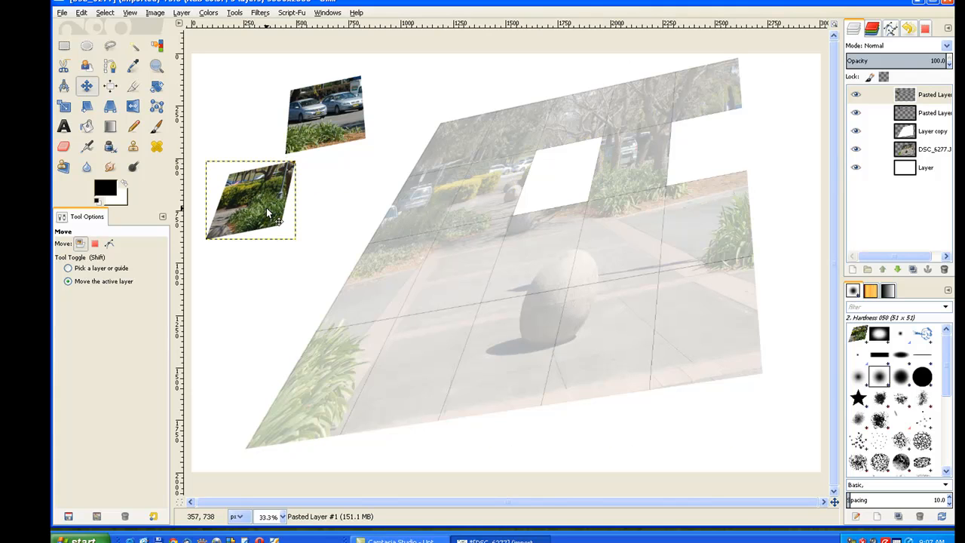
# Fuzzy-select the grid cell in the third row, second column on the grid layer, and cut it from the photo layer
pyautogui.click(915, 137)
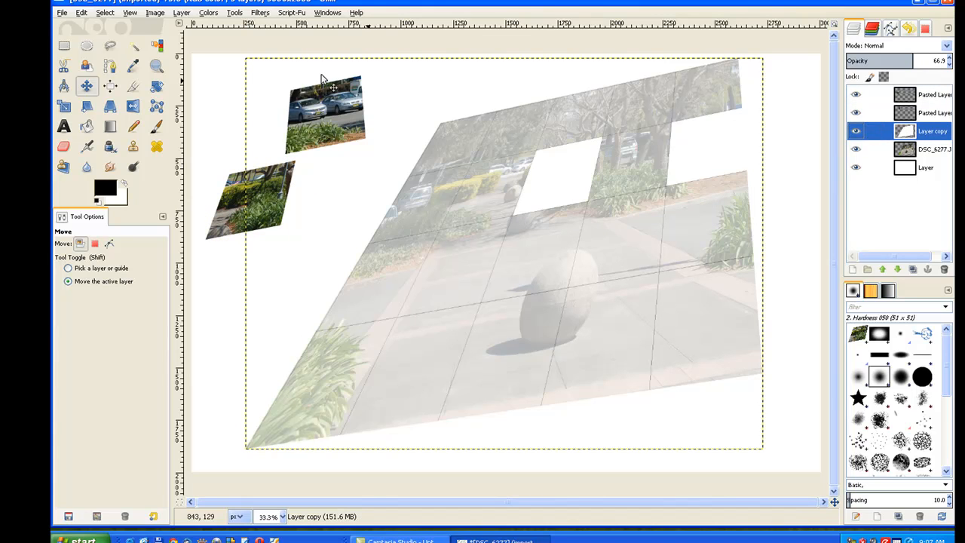
pyautogui.click(134, 45)
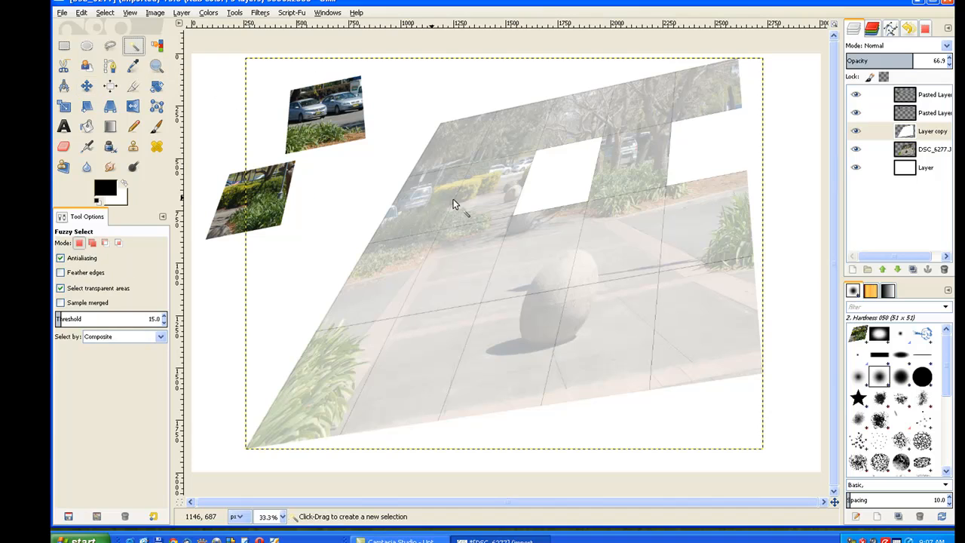
pyautogui.click(469, 263)
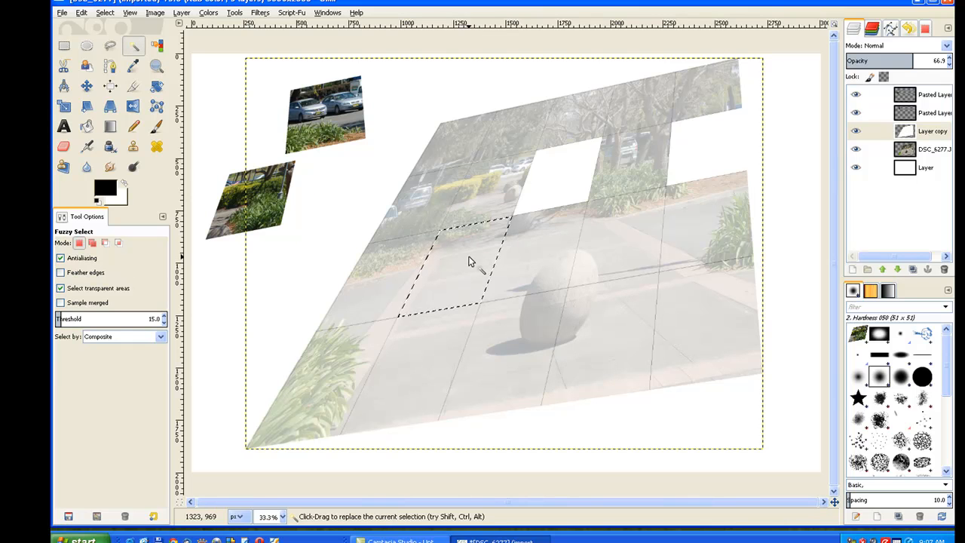
pyautogui.click(902, 153)
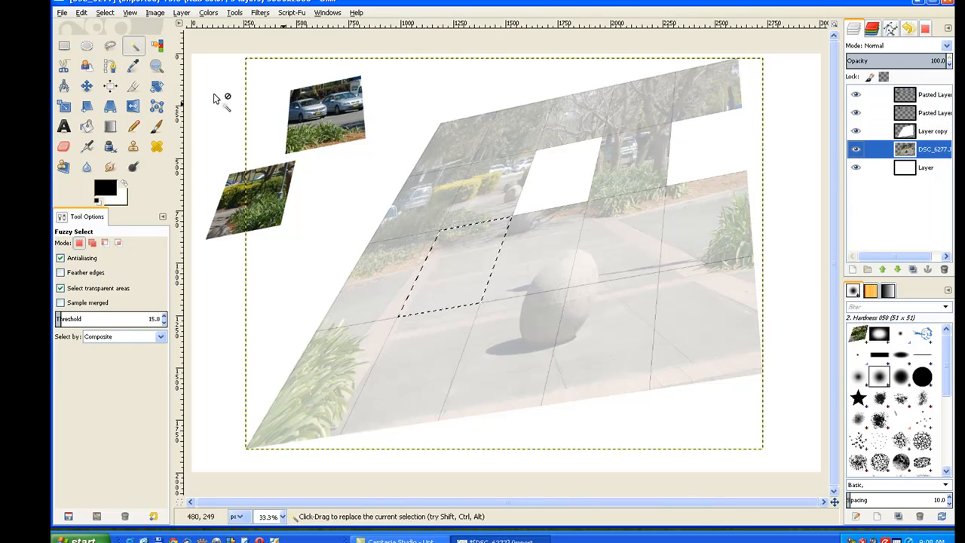
pyautogui.click(83, 14)
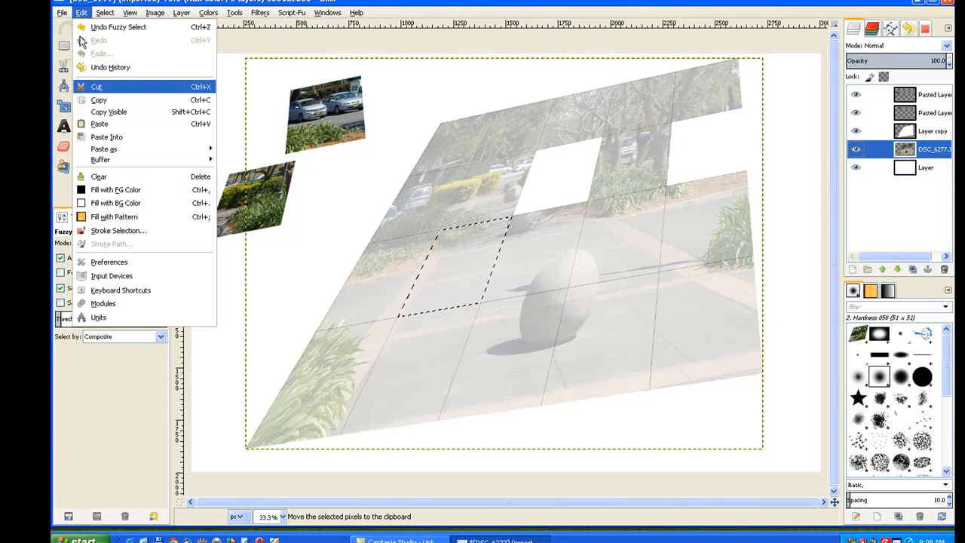
pyautogui.click(83, 91)
# Paste the cut pavement piece as a new layer and move it to the canvas's left edge, directly below the hedge piece
pyautogui.click(82, 13)
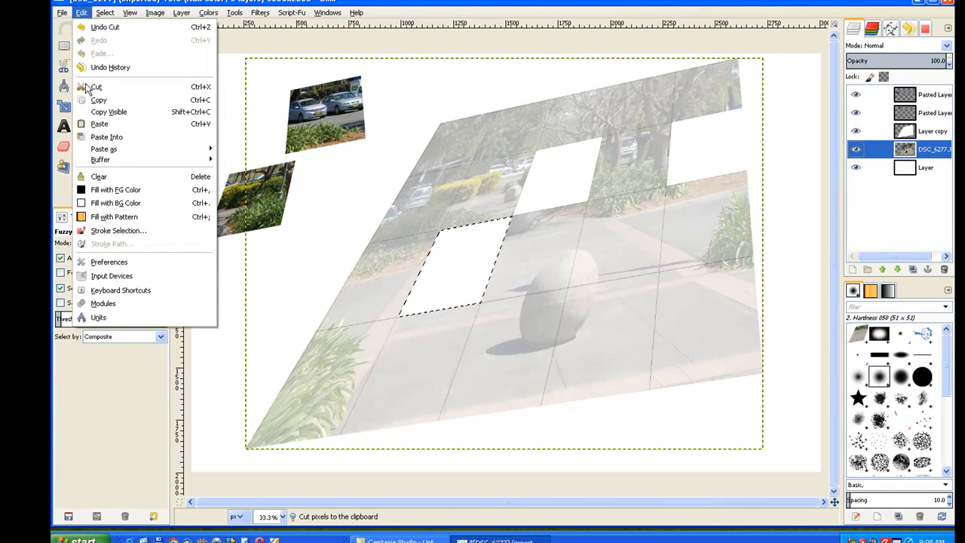
pyautogui.click(99, 123)
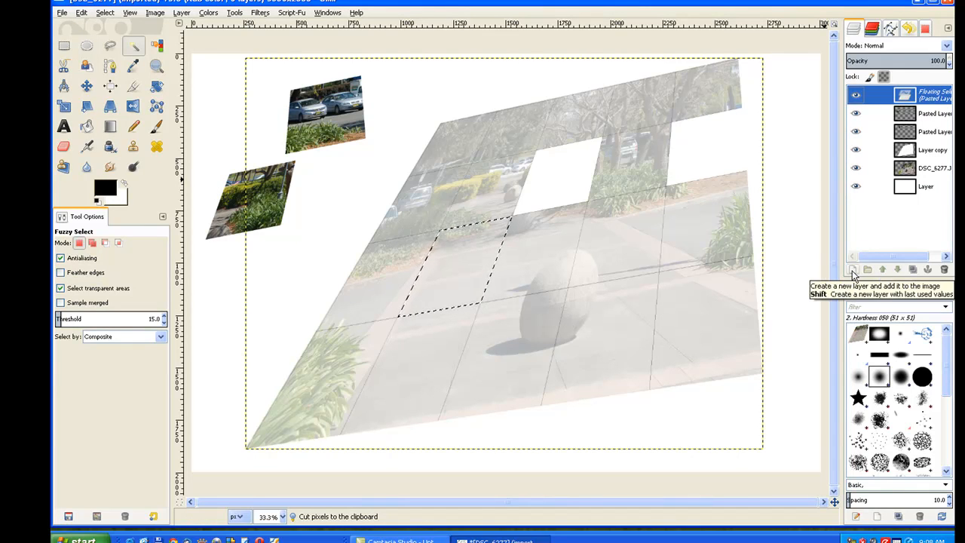
pyautogui.click(853, 272)
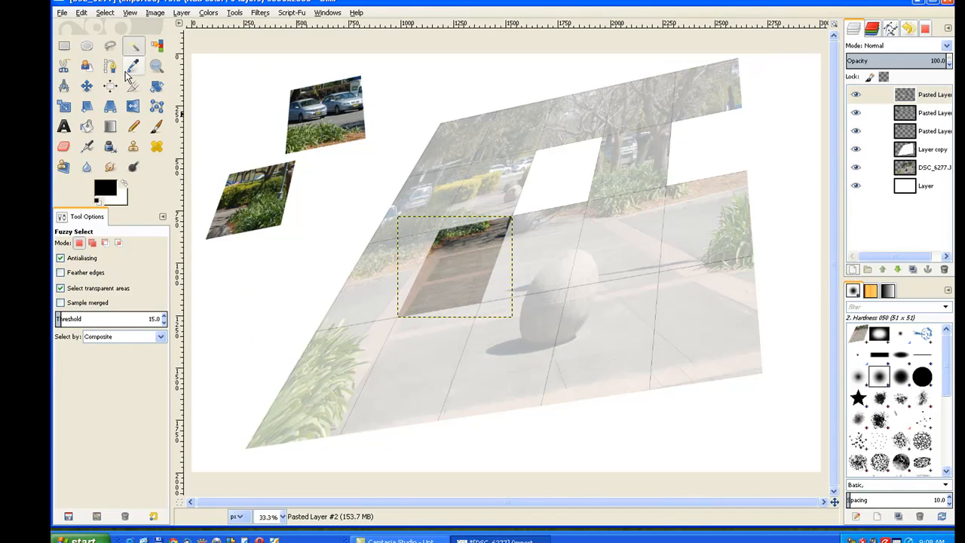
pyautogui.click(87, 86)
pyautogui.moveTo(468, 277); pyautogui.dragTo(265, 295)
# Fuzzy-select the grid cell in the bottom row, fourth column on the grid layer, and cut it from the photo layer
pyautogui.click(932, 150)
pyautogui.click(133, 46)
pyautogui.click(603, 340)
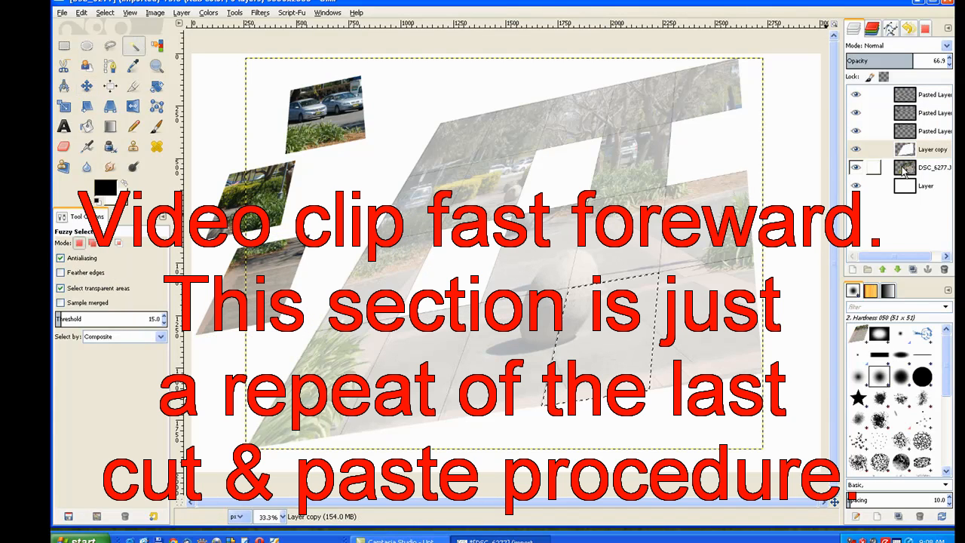
pyautogui.click(932, 167)
pyautogui.click(80, 14)
pyautogui.click(97, 87)
pyautogui.click(81, 13)
# Paste the cut piece with the boulder's edge as a new layer and move it to the canvas's lower-left corner
pyautogui.click(99, 123)
pyautogui.click(852, 270)
pyautogui.click(86, 86)
pyautogui.moveTo(603, 340); pyautogui.dragTo(261, 390)
# Fuzzy-select the grid cell in the second row, first column on the grid layer, and cut it from the photo layer
pyautogui.click(932, 167)
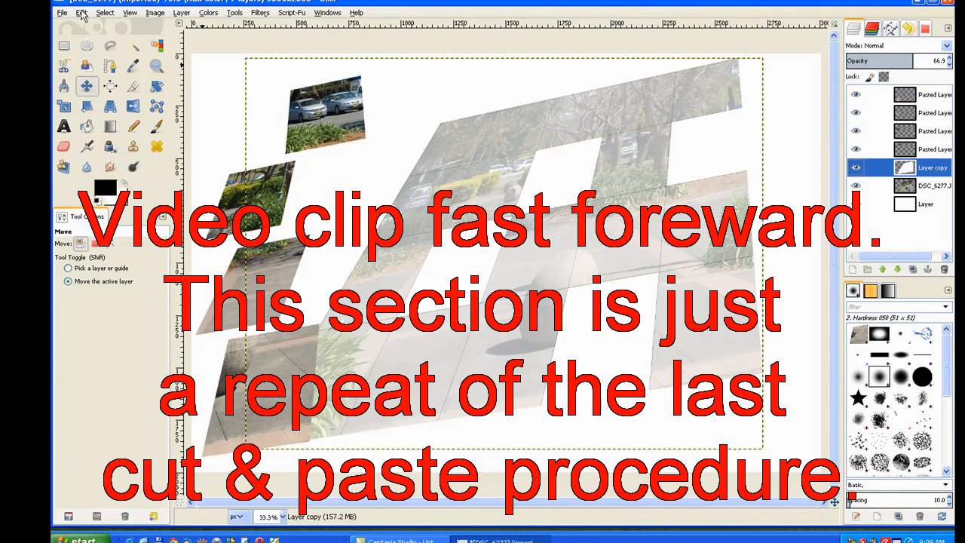
pyautogui.click(134, 46)
pyautogui.click(423, 202)
pyautogui.click(926, 187)
pyautogui.click(80, 14)
pyautogui.click(96, 86)
# Paste the cut car-and-hedge piece as a new layer and move it up and left, between the cars piece and its own gap
pyautogui.click(81, 14)
pyautogui.click(99, 122)
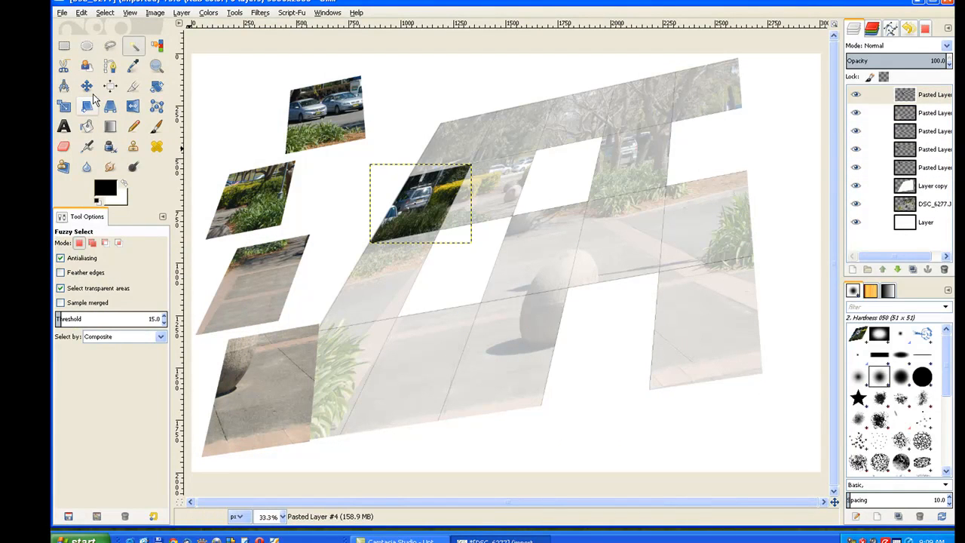
pyautogui.click(86, 86)
pyautogui.moveTo(453, 214); pyautogui.dragTo(368, 194)
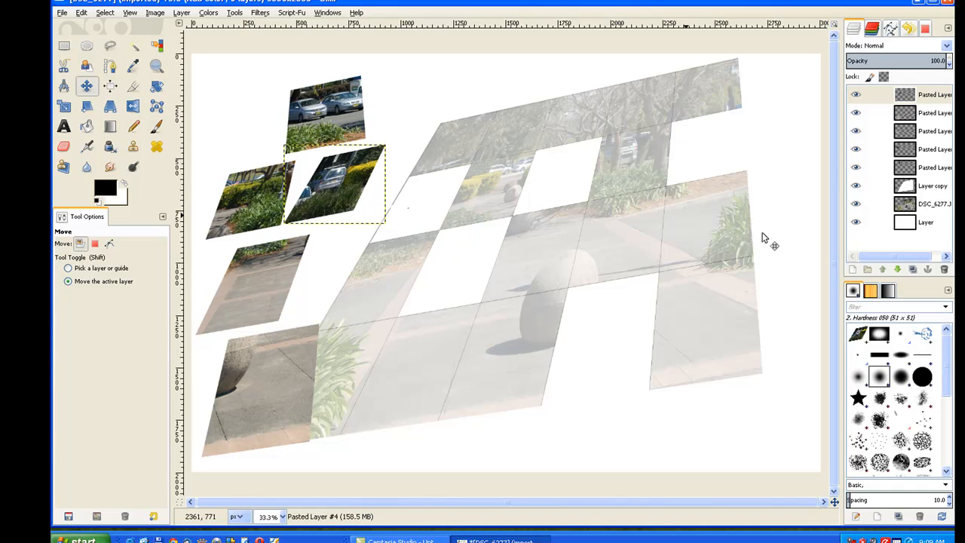
# Delete the semi-transparent grid layer, Layer copy
pyautogui.click(910, 195)
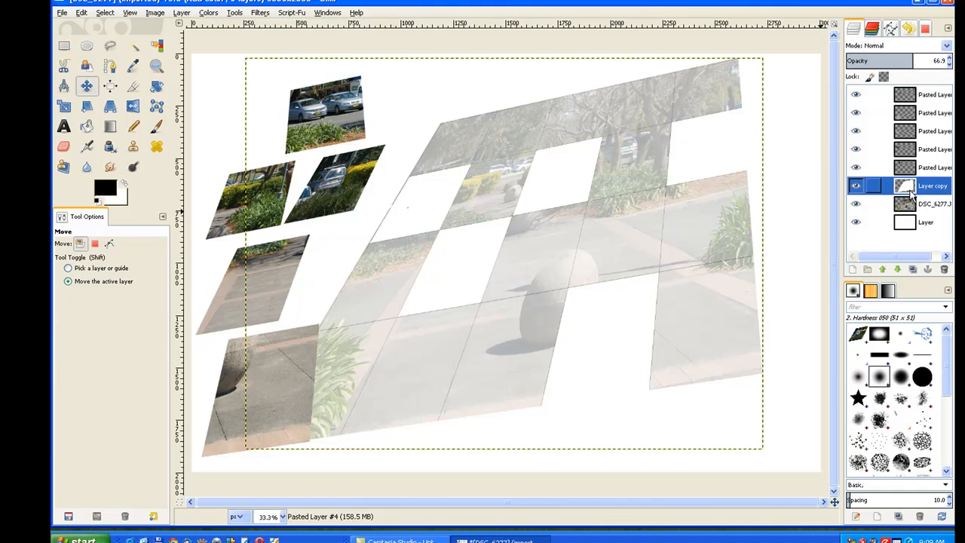
pyautogui.click(945, 271)
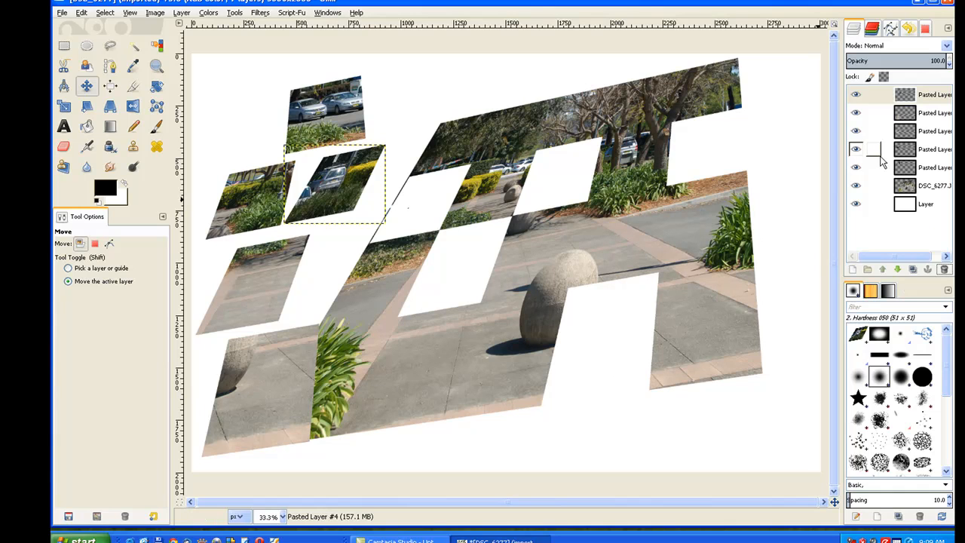
# Find the layer of the piece with the boulder's edge and move it to the photo's lower right, offset below its own gap
pyautogui.click(912, 131)
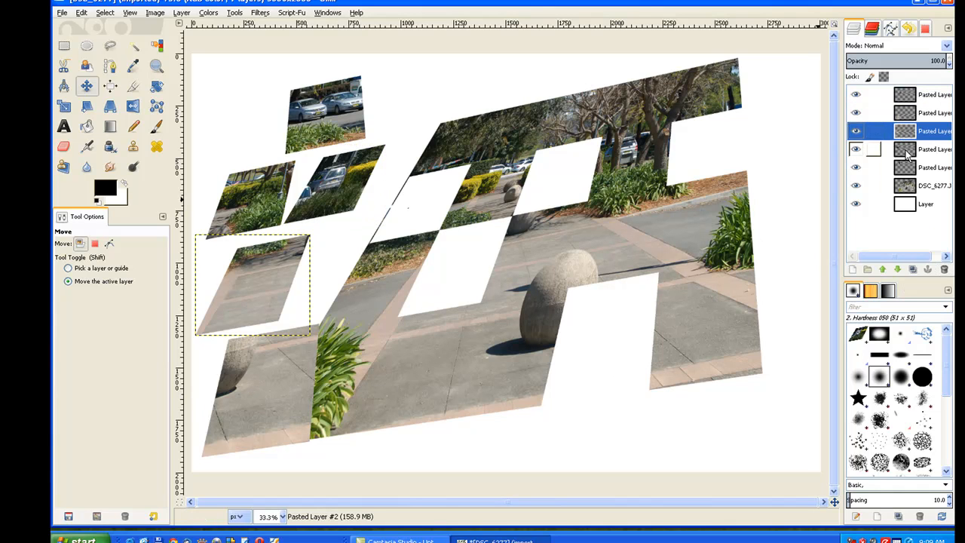
pyautogui.click(906, 150)
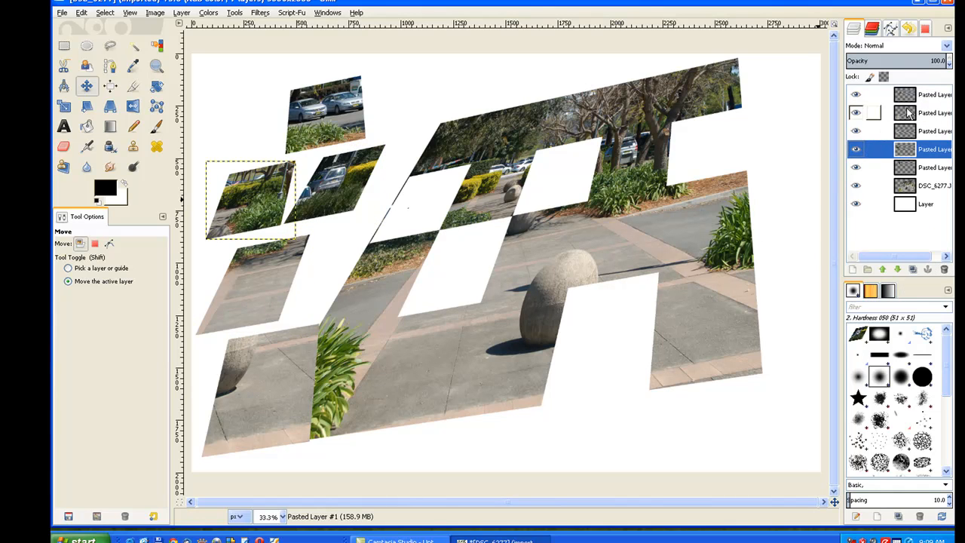
pyautogui.click(909, 112)
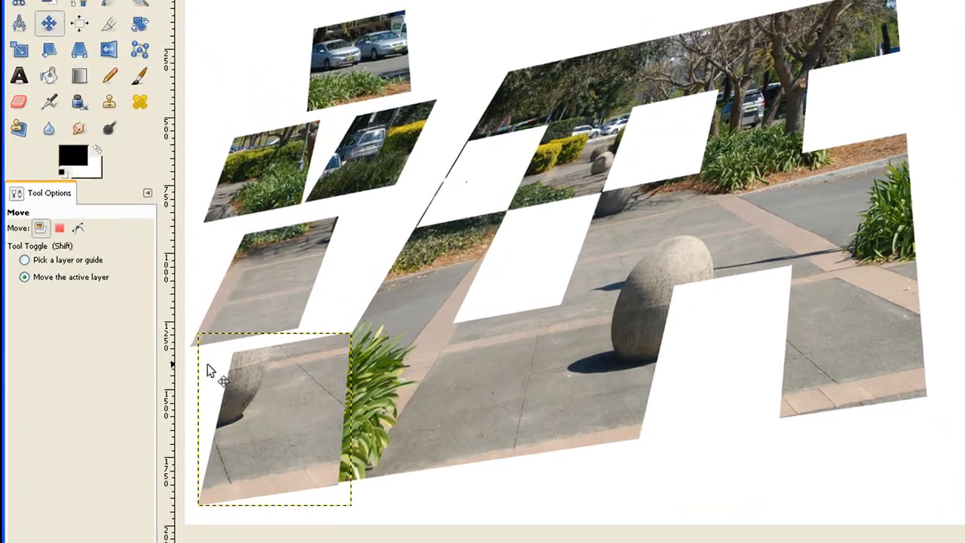
pyautogui.moveTo(261, 415); pyautogui.dragTo(786, 393)
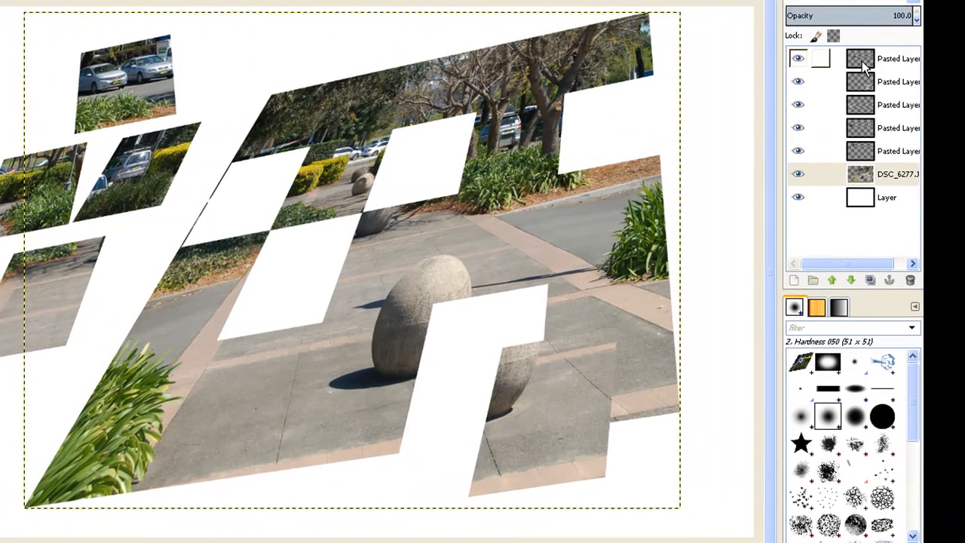
# Select the car-and-hedge piece's shape from its layer's alpha and stroke it with a solid black line 10 px wide
pyautogui.click(865, 67)
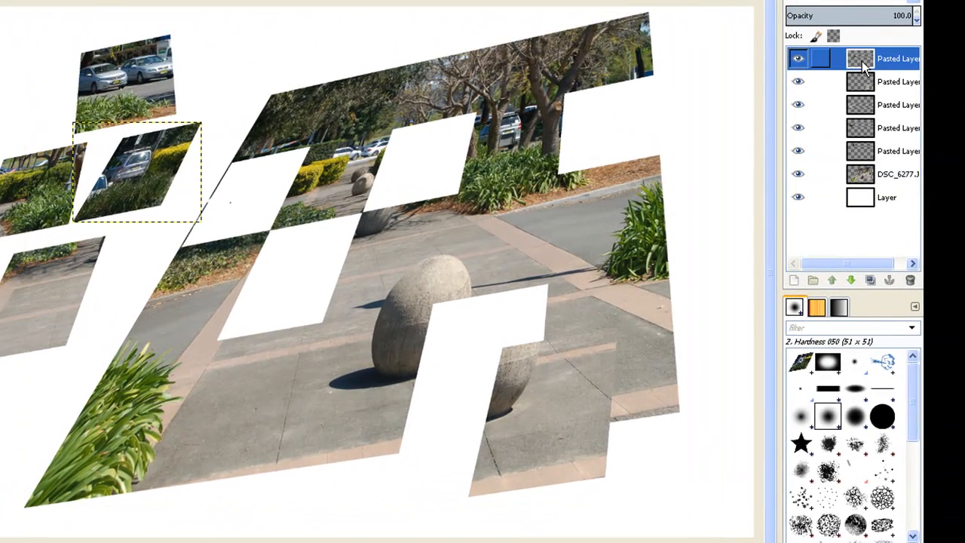
pyautogui.rightClick(864, 66)
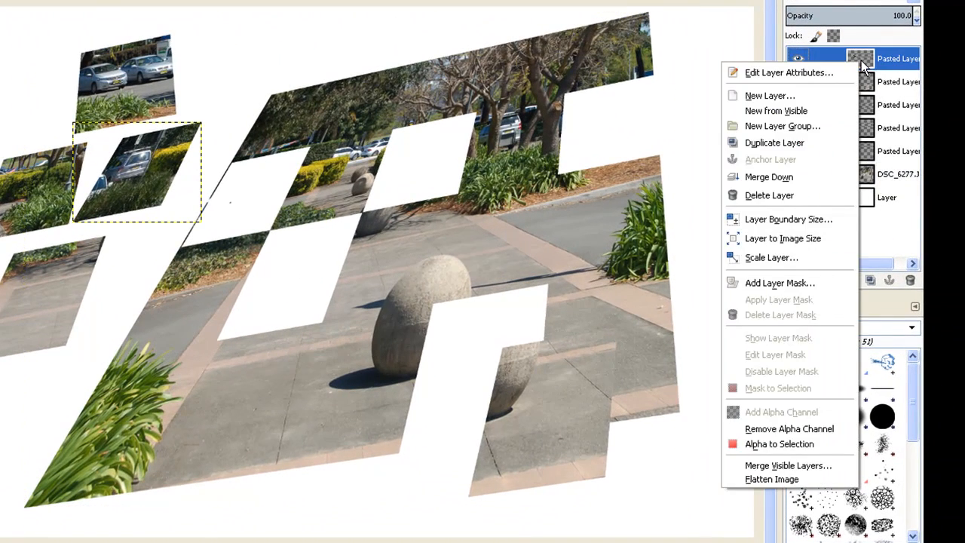
pyautogui.click(780, 443)
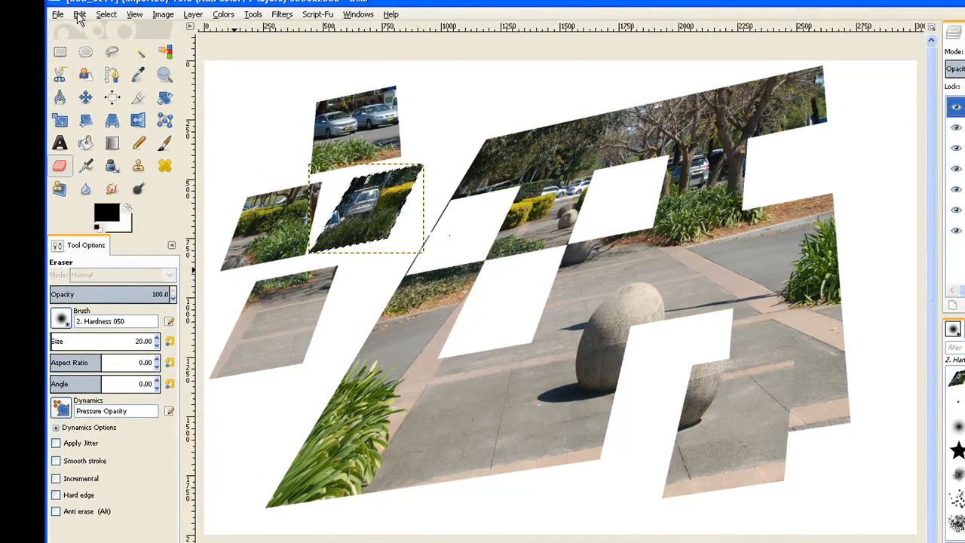
pyautogui.click(79, 15)
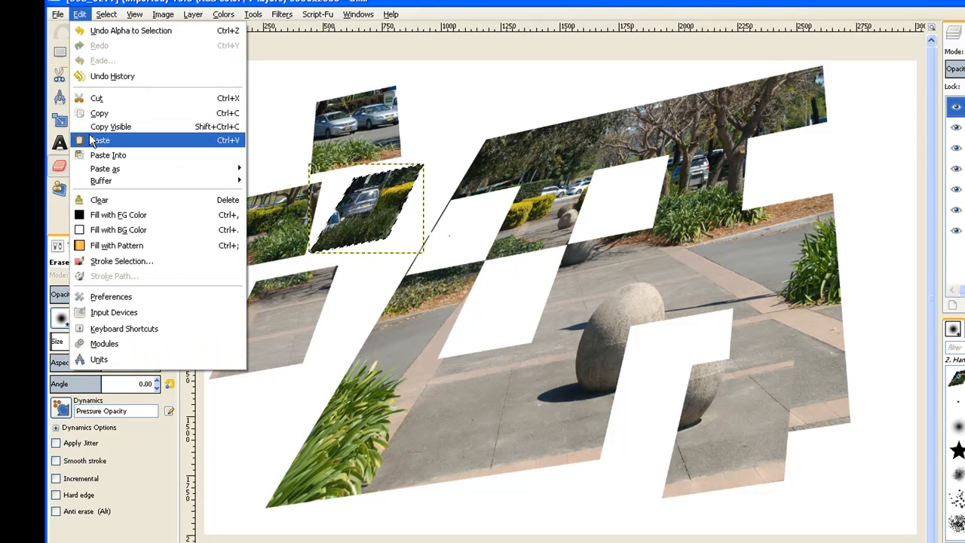
pyautogui.click(106, 264)
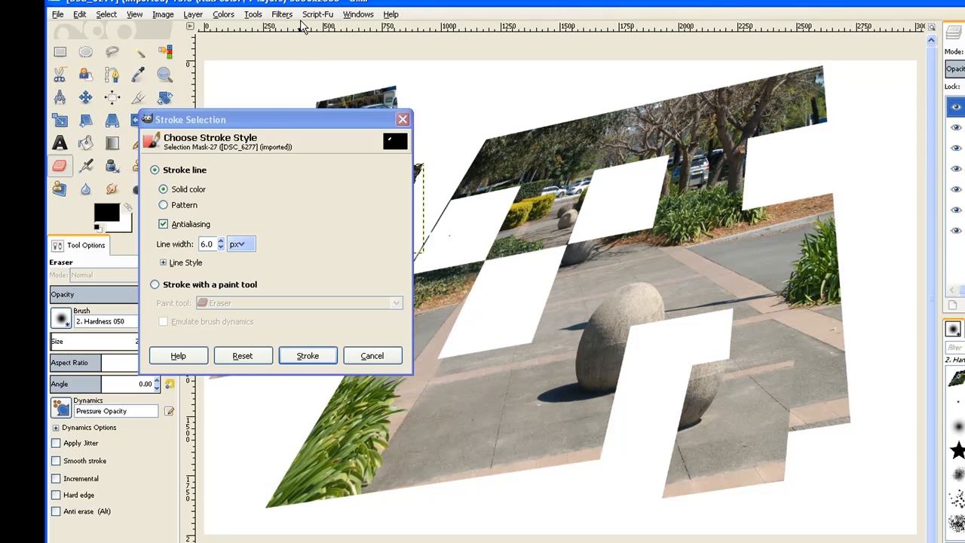
pyautogui.click(222, 242)
pyautogui.click(221, 242)
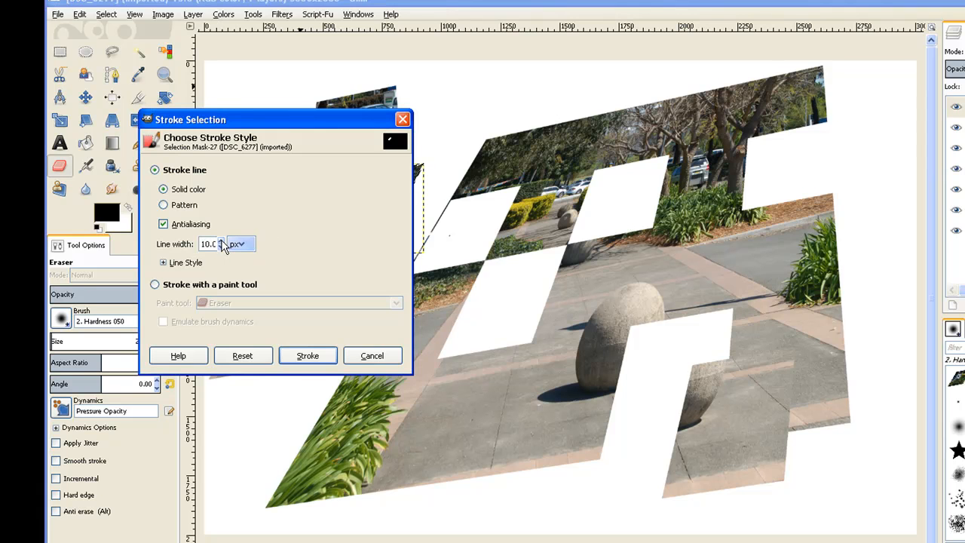
pyautogui.click(301, 365)
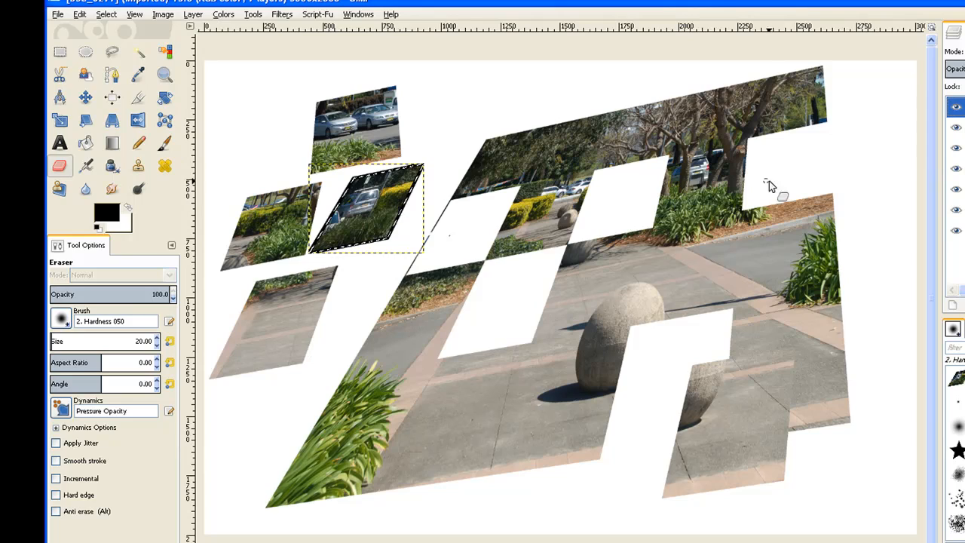
# Convert the boulder-edge piece's alpha to a selection and stroke it with the same 10 px solid line
pyautogui.click(958, 128)
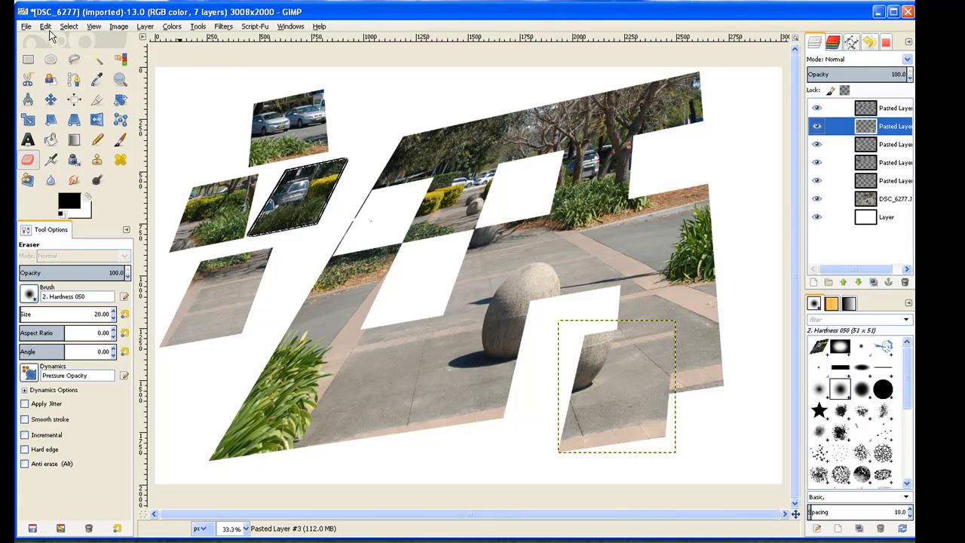
pyautogui.rightClick(875, 132)
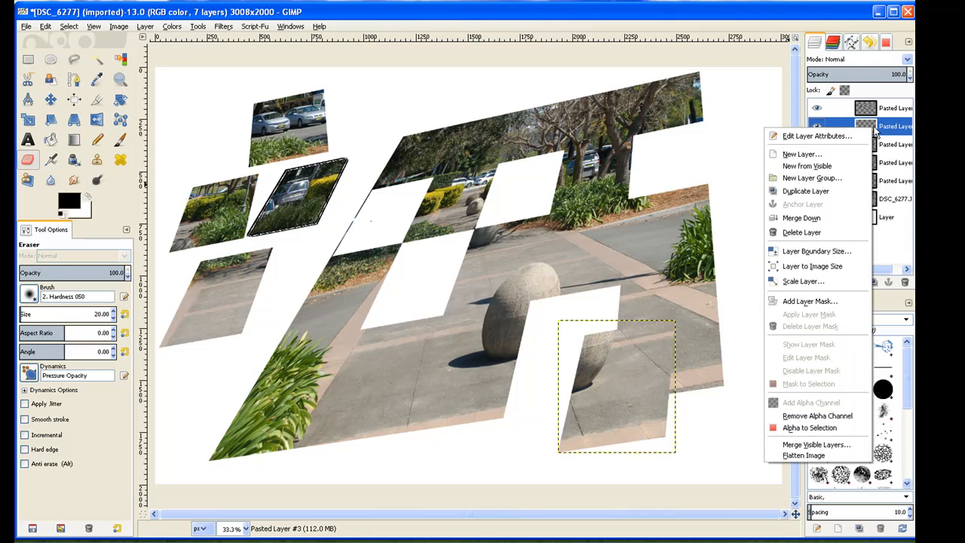
pyautogui.click(827, 428)
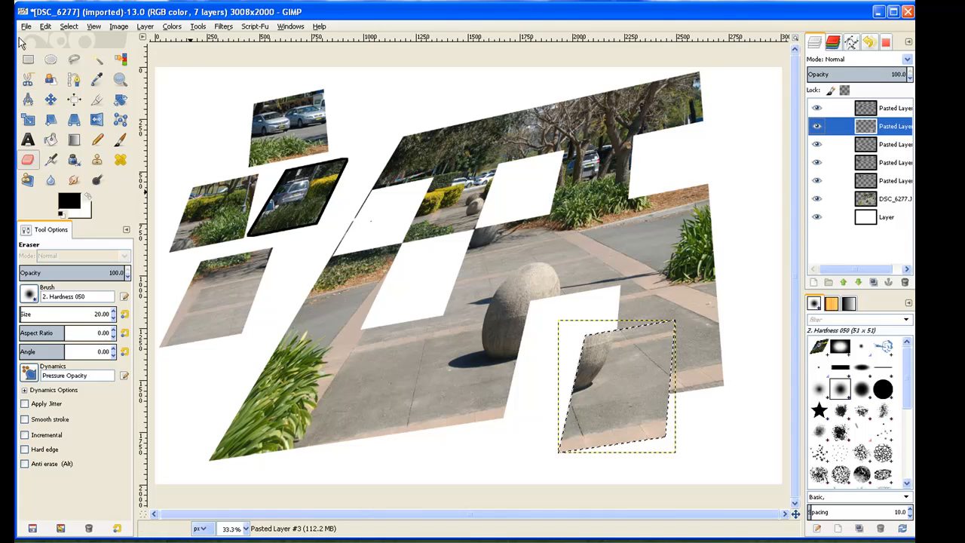
pyautogui.click(46, 28)
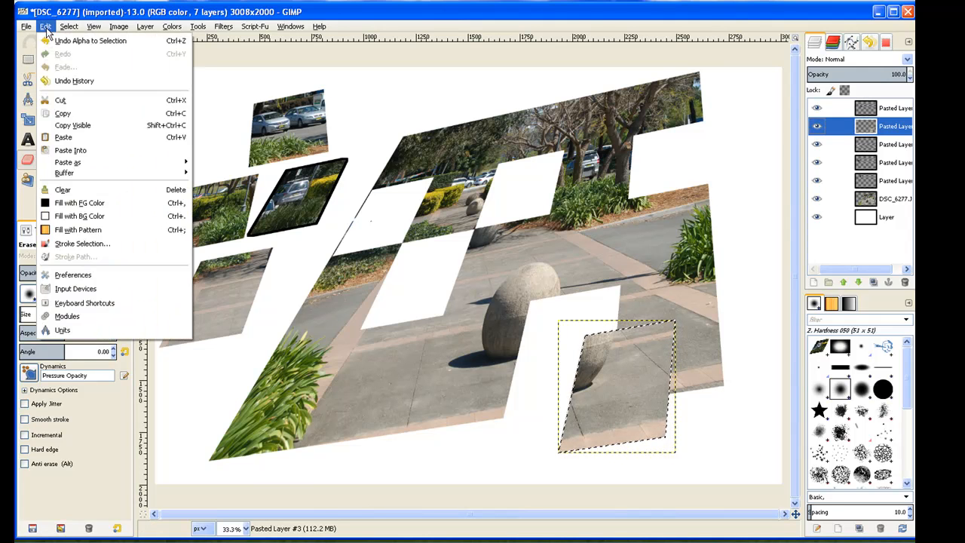
pyautogui.click(68, 243)
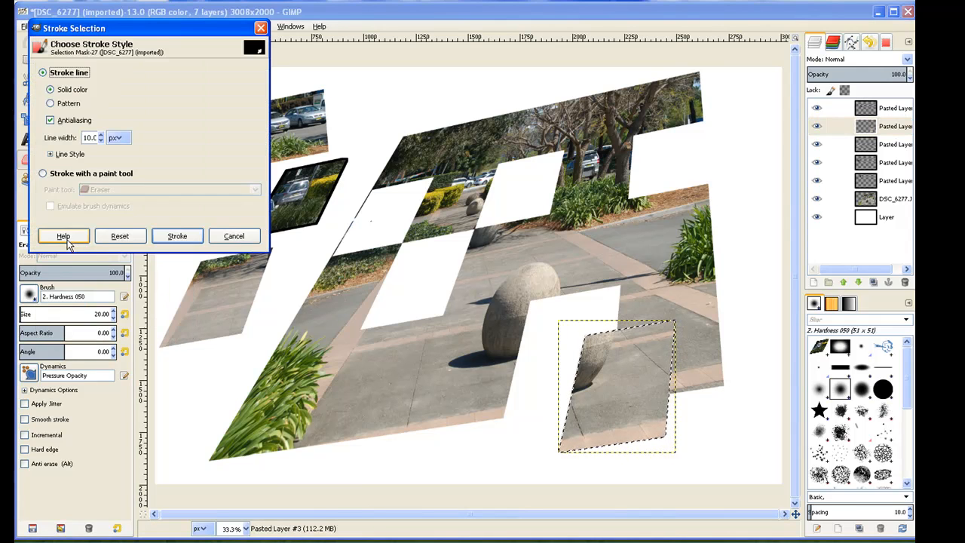
pyautogui.click(176, 236)
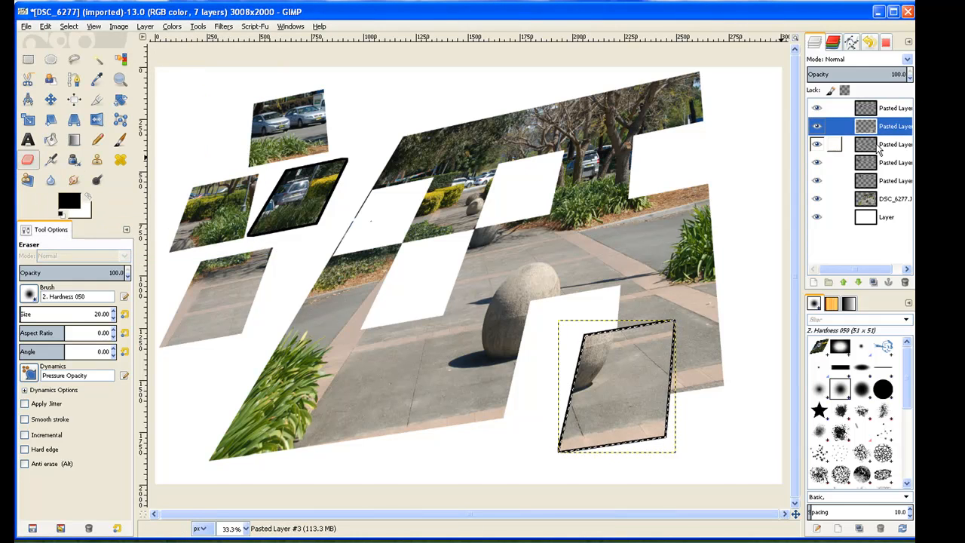
# Outline the pavement piece below the hedge piece by stroking its alpha selection with the 10 px solid line
pyautogui.click(879, 148)
pyautogui.rightClick(880, 146)
pyautogui.click(818, 447)
pyautogui.click(45, 26)
pyautogui.click(82, 244)
pyautogui.click(176, 237)
# Outline the hedge piece on the fourth layer by stroking its alpha selection with the 10 px solid line
pyautogui.rightClick(864, 161)
pyautogui.click(818, 459)
pyautogui.click(45, 27)
pyautogui.click(82, 245)
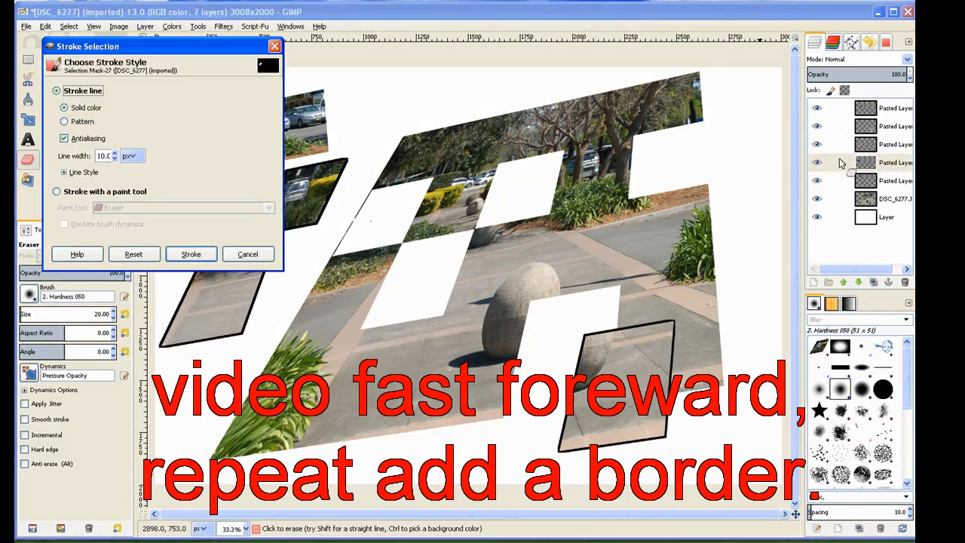
pyautogui.click(190, 254)
pyautogui.rightClick(868, 181)
pyautogui.click(870, 183)
pyautogui.click(869, 167)
pyautogui.rightClick(865, 164)
pyautogui.click(822, 463)
pyautogui.click(46, 26)
pyautogui.click(83, 245)
pyautogui.click(180, 239)
# Outline the uppermost piece with the two parked cars by stroking its alpha selection with the 10 px solid line
pyautogui.rightClick(861, 181)
pyautogui.click(814, 479)
pyautogui.click(45, 26)
pyautogui.click(82, 244)
pyautogui.click(230, 308)
# Stroke the alpha selection of the main photo layer, DSC_6277.JPG, with the 10 px solid line, then clear the selection
pyautogui.click(875, 197)
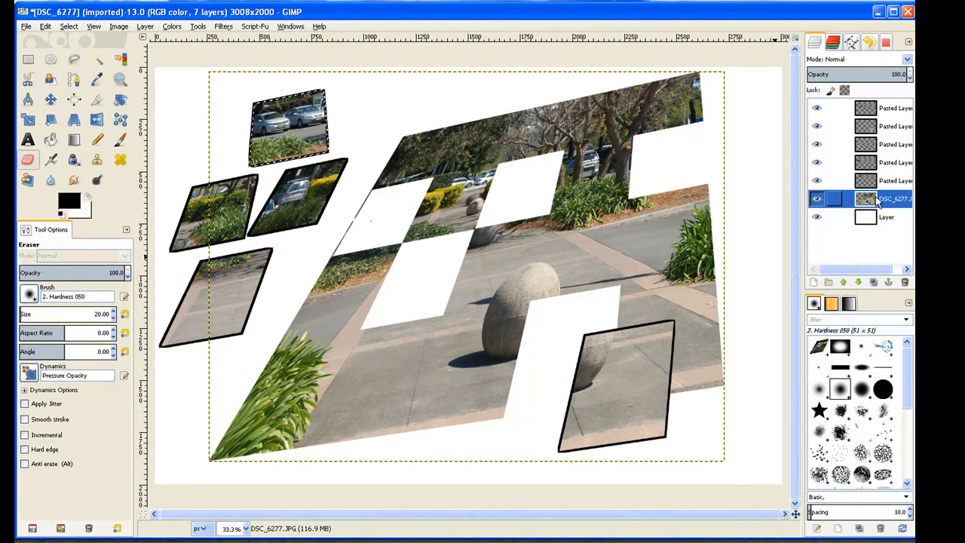
pyautogui.rightClick(875, 196)
pyautogui.click(812, 497)
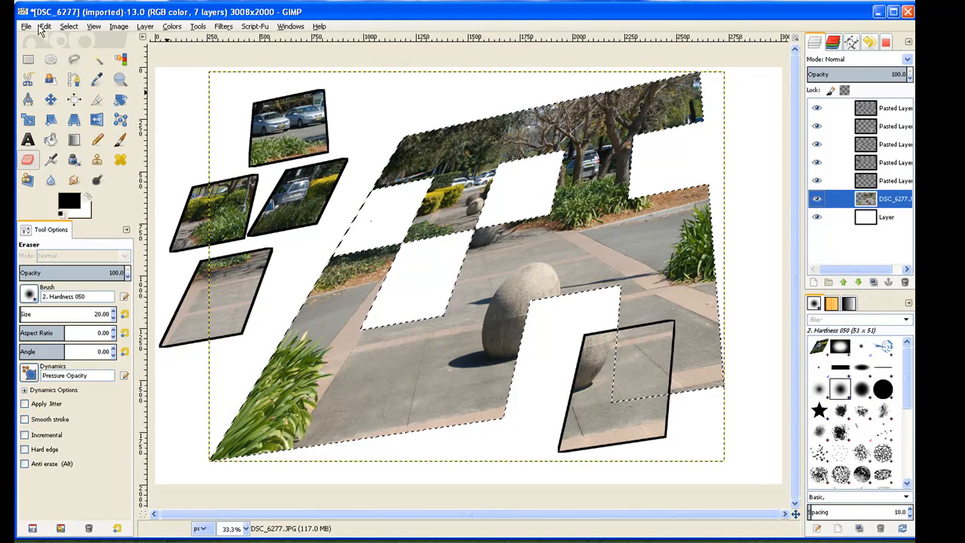
pyautogui.click(45, 27)
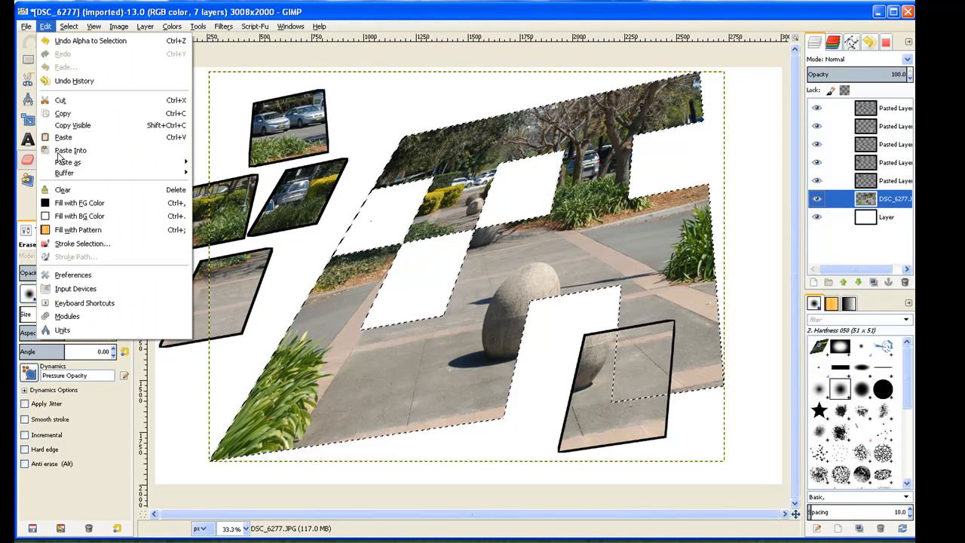
pyautogui.click(79, 243)
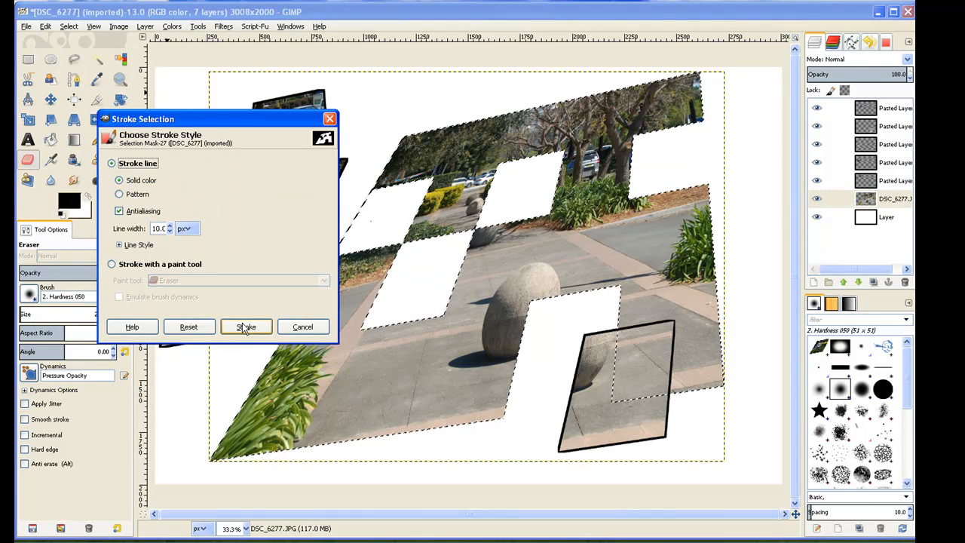
pyautogui.click(246, 328)
pyautogui.click(70, 27)
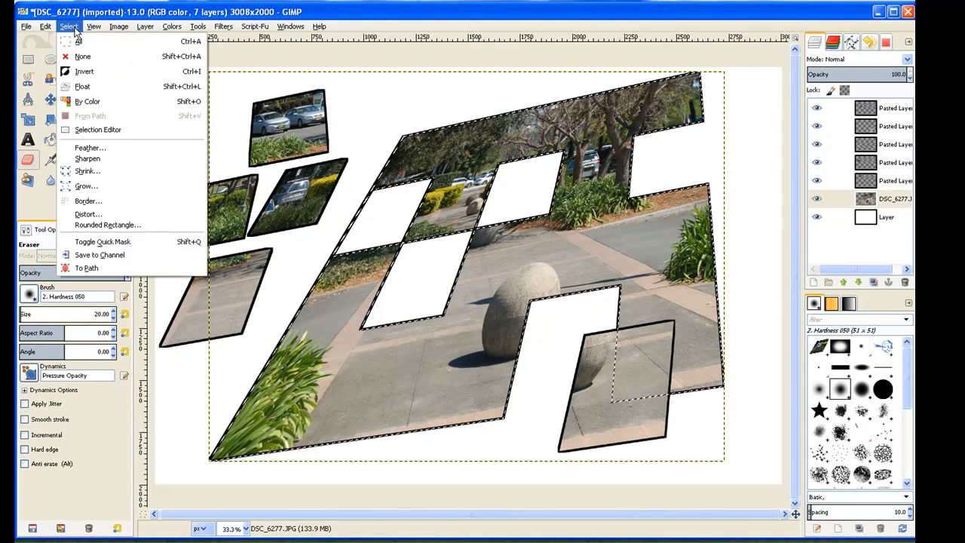
pyautogui.click(81, 56)
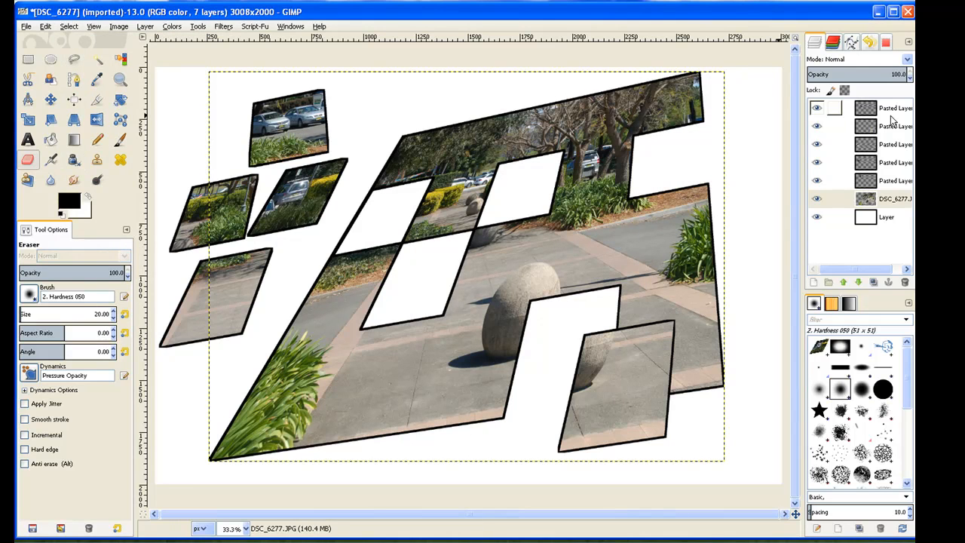
# Apply a drop shadow with increased X and Y offsets to the car-and-hedge piece, and merge the piece down onto its shadow
pyautogui.click(881, 113)
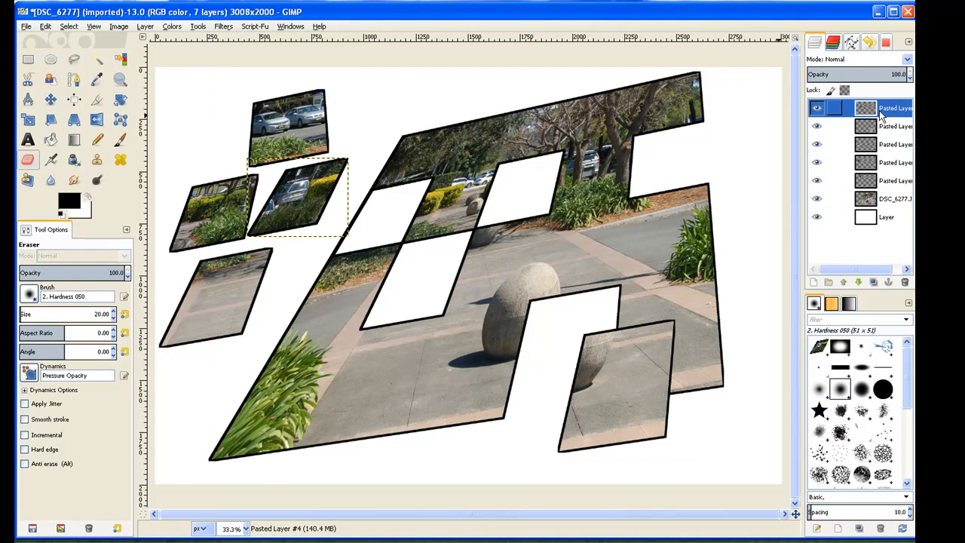
pyautogui.click(226, 28)
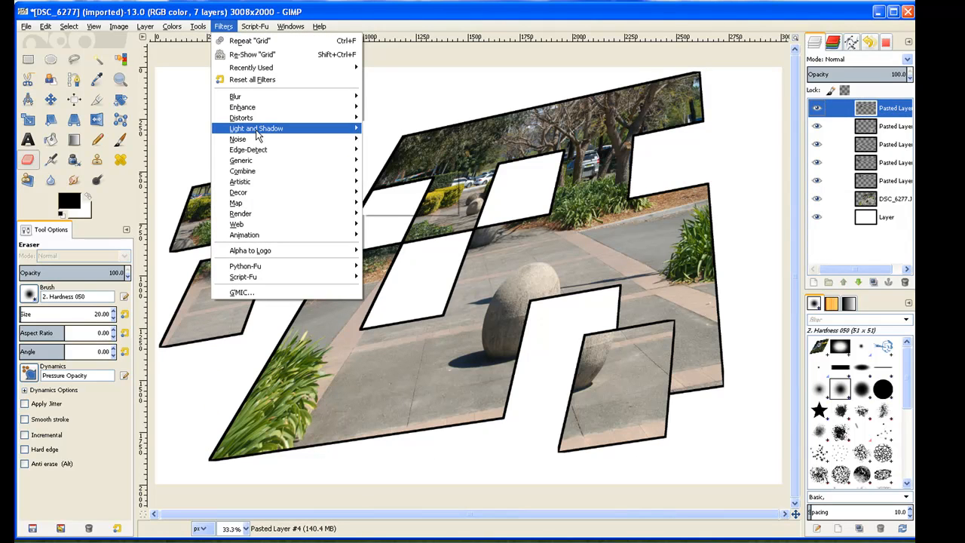
pyautogui.moveTo(278, 132)
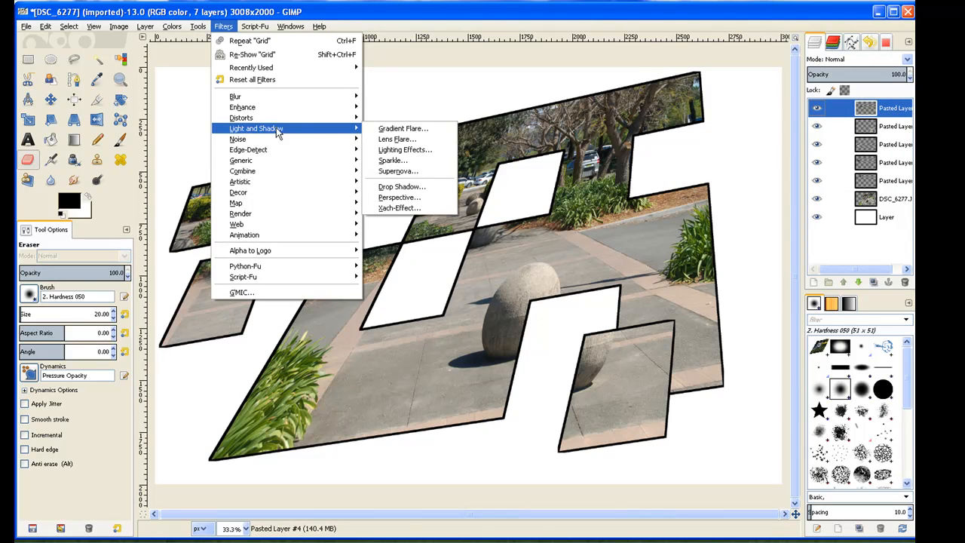
pyautogui.click(420, 188)
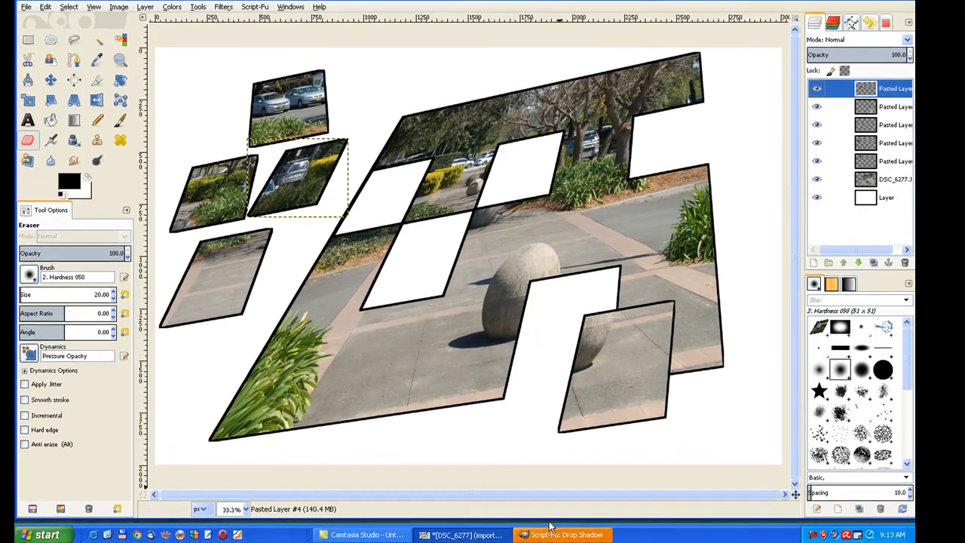
pyautogui.click(551, 526)
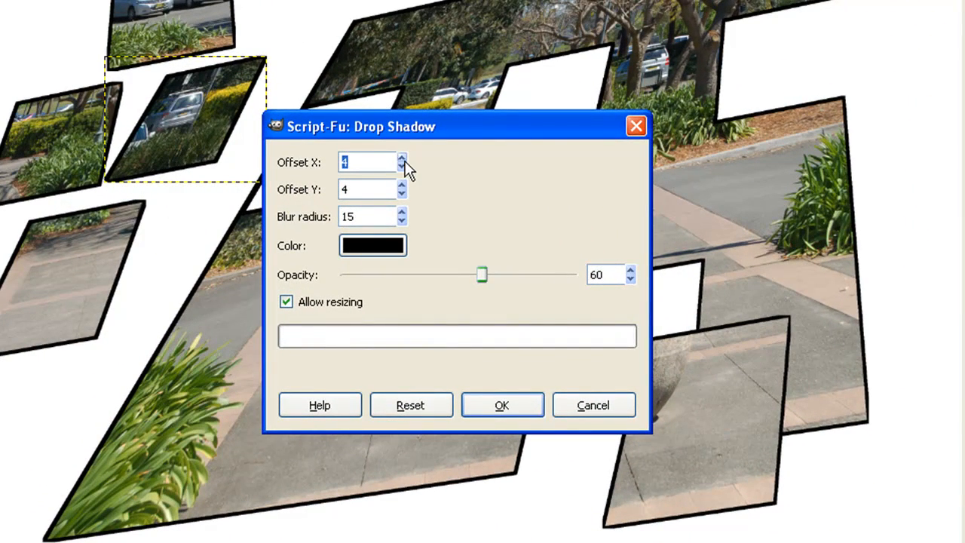
pyautogui.click(404, 160)
pyautogui.click(406, 185)
pyautogui.click(405, 183)
pyautogui.click(405, 184)
pyautogui.click(406, 183)
pyautogui.click(405, 184)
pyautogui.click(405, 183)
pyautogui.click(405, 183)
pyautogui.click(402, 194)
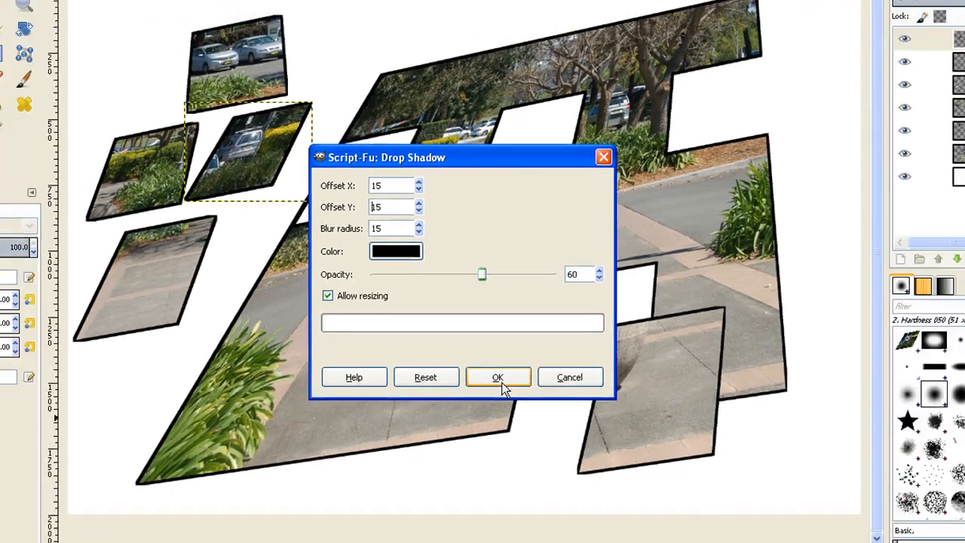
pyautogui.click(500, 404)
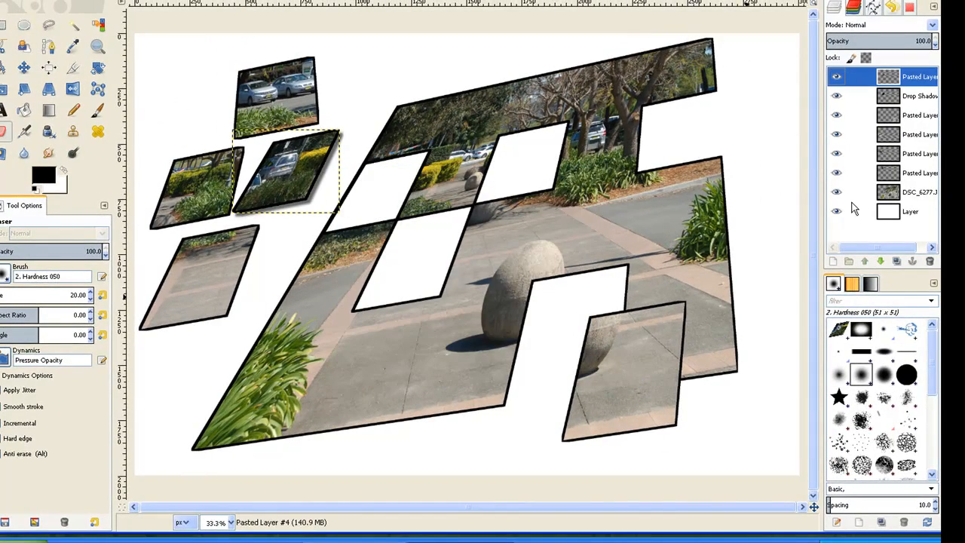
pyautogui.rightClick(889, 80)
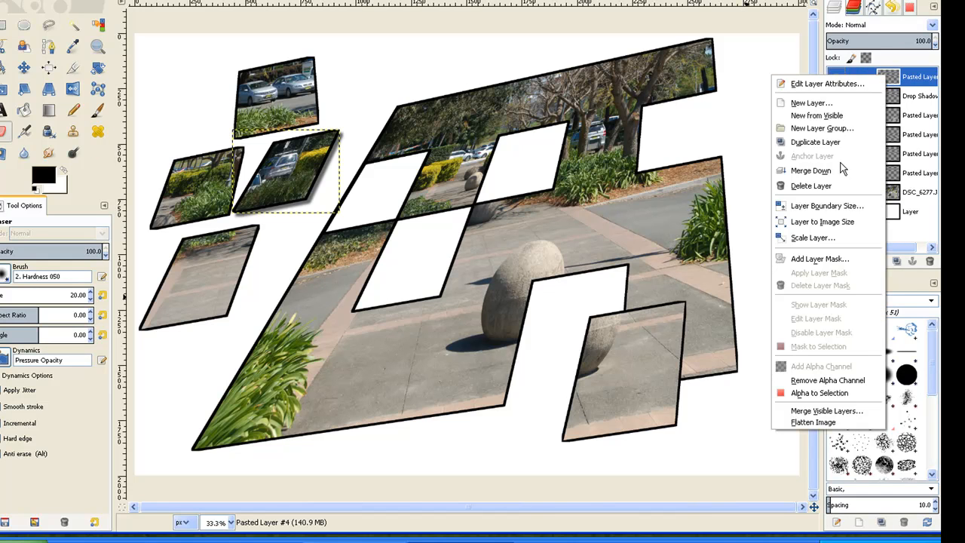
pyautogui.click(843, 170)
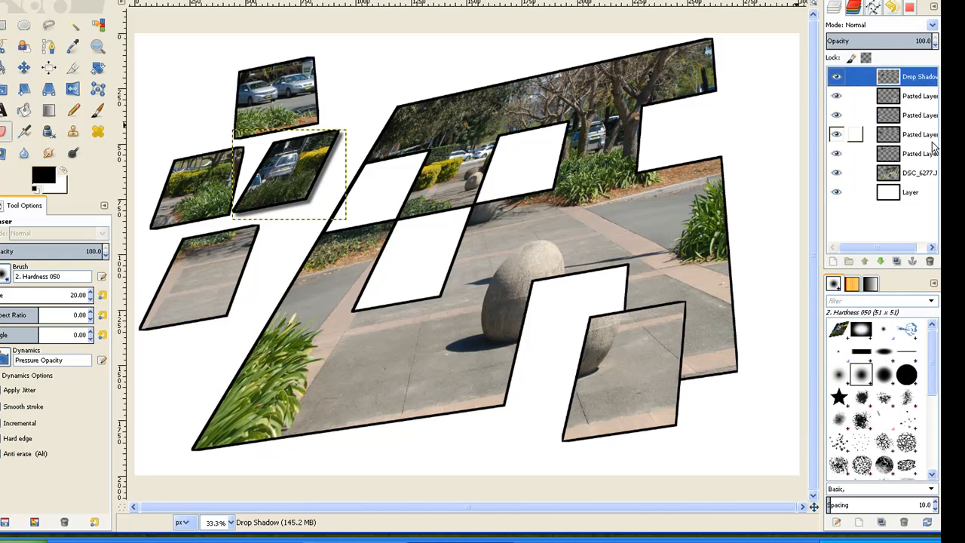
# Repeat the drop shadow with the same settings on the boulder-edge piece and merge the piece onto its shadow
pyautogui.click(888, 102)
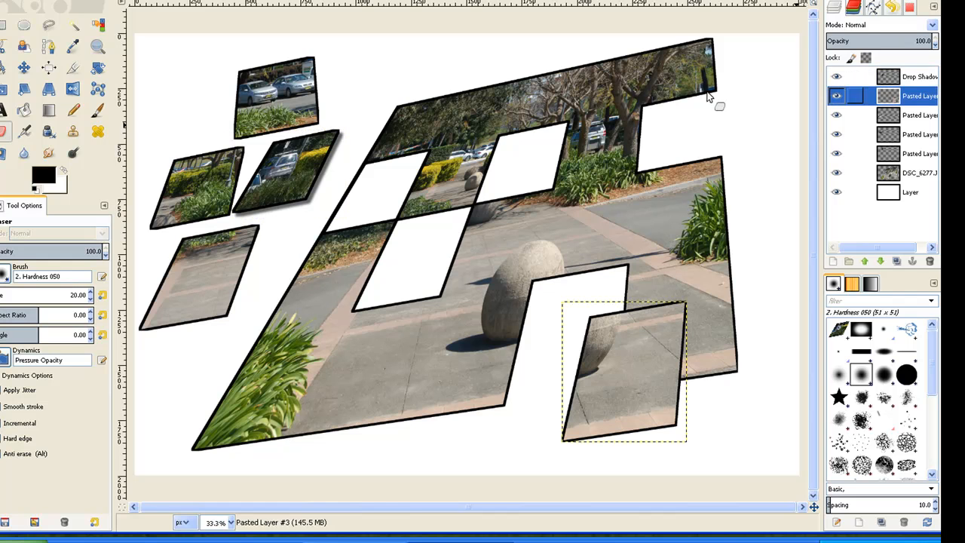
pyautogui.click(213, 3)
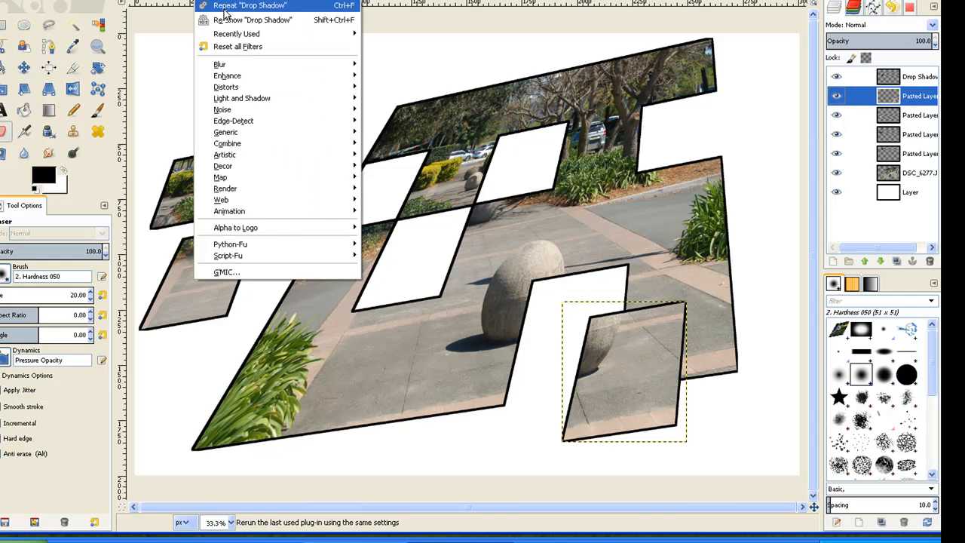
pyautogui.click(224, 7)
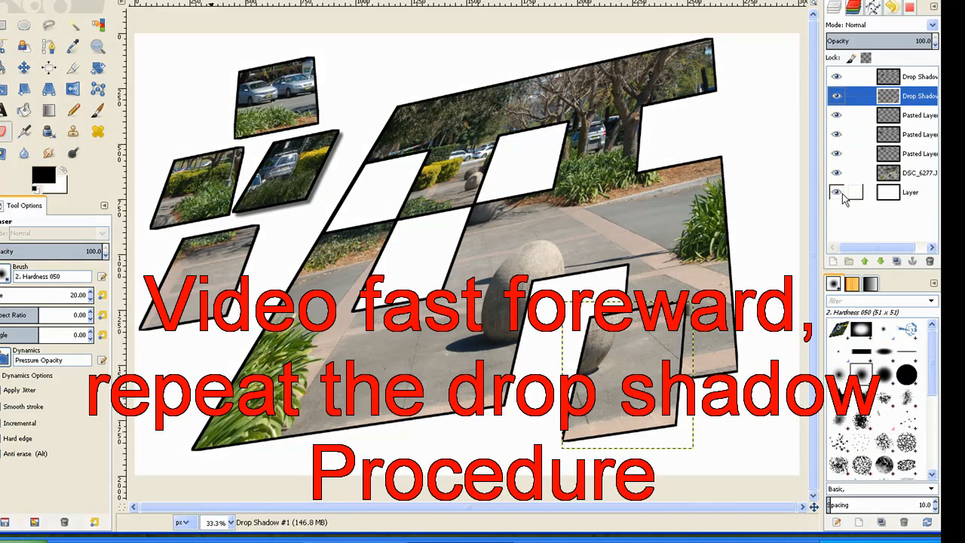
# Repeat the drop shadow on the pavement piece's layer and merge the piece down onto its shadow
pyautogui.click(888, 116)
pyautogui.click(208, 1)
pyautogui.click(224, 6)
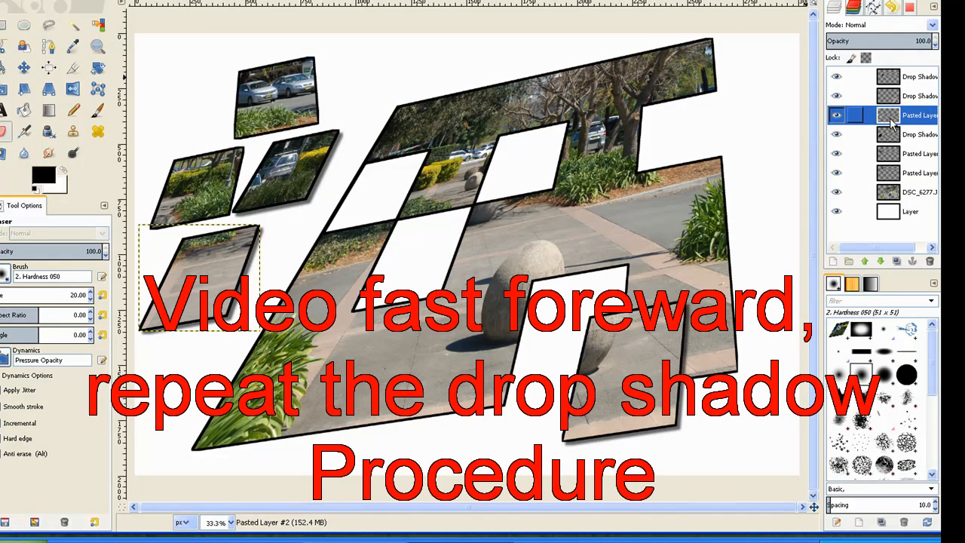
pyautogui.rightClick(889, 115)
pyautogui.click(859, 210)
# Give the hedge piece the same drop shadow and merge its layer down onto the shadow
pyautogui.click(889, 135)
pyautogui.click(209, 1)
pyautogui.click(210, 7)
pyautogui.rightClick(899, 138)
pyautogui.click(866, 231)
# Add the same drop shadow to the piece with the two parked cars and merge it down onto the shadow
pyautogui.click(893, 154)
pyautogui.click(207, 2)
pyautogui.click(220, 7)
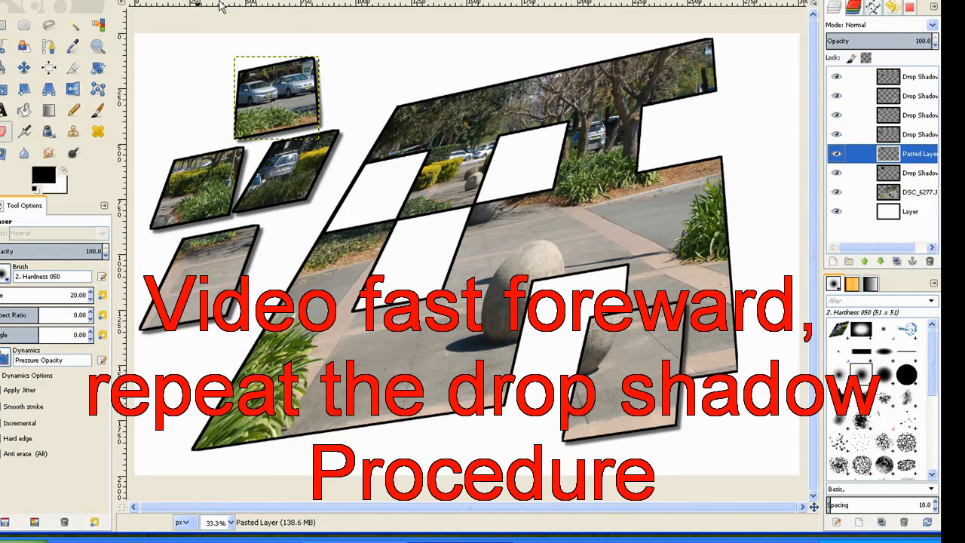
pyautogui.rightClick(910, 157)
pyautogui.click(878, 251)
# Repeat the drop shadow on the main photo layer, DSC_6277.JPG
pyautogui.click(901, 173)
pyautogui.click(209, 2)
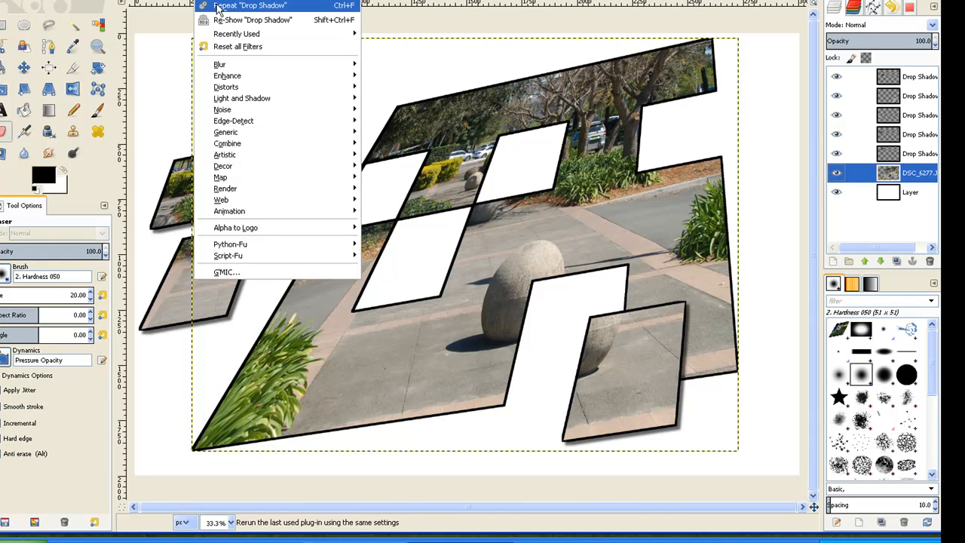
pyautogui.click(218, 7)
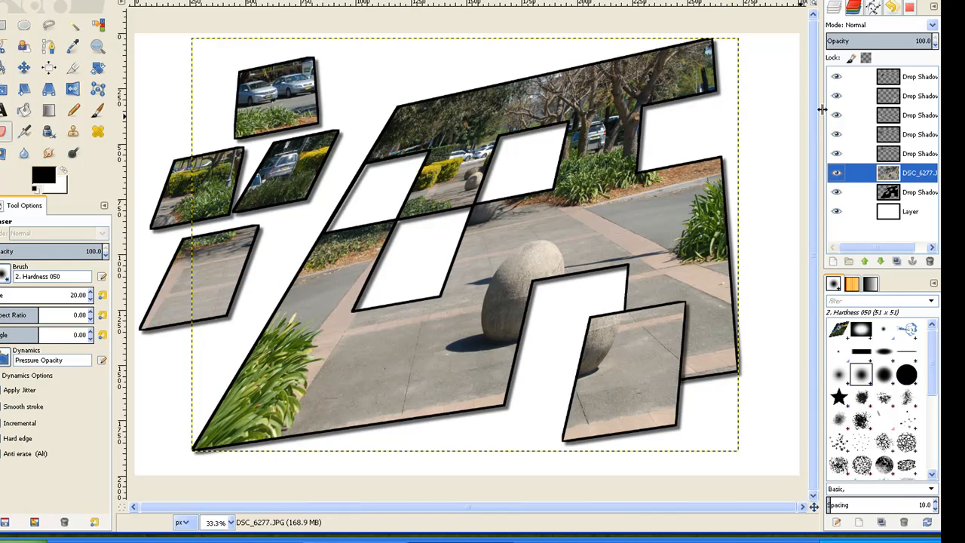
# Merge the main photo layer down onto its drop shadow
pyautogui.rightClick(905, 174)
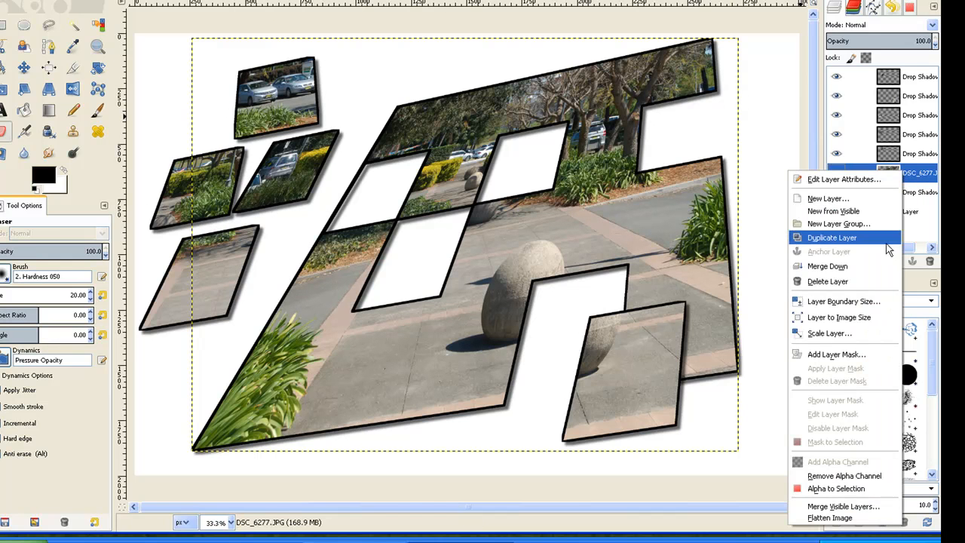
pyautogui.click(872, 275)
# Move the leftmost hedge piece over the main photo's lower-left corner and the piece with two parked cars into the hedge piece's former spot
pyautogui.click(889, 135)
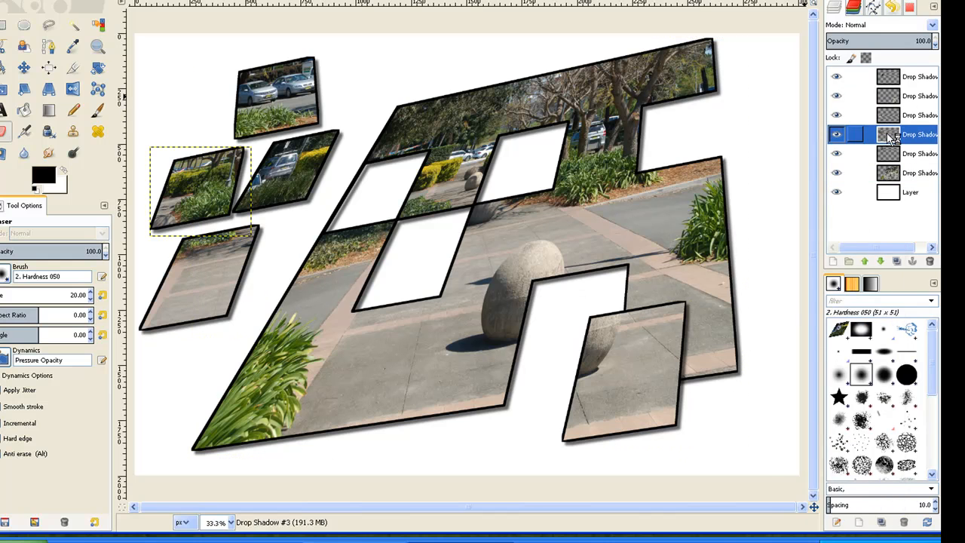
pyautogui.click(24, 68)
pyautogui.moveTo(253, 168); pyautogui.dragTo(208, 370)
pyautogui.moveTo(285, 112); pyautogui.dragTo(211, 160)
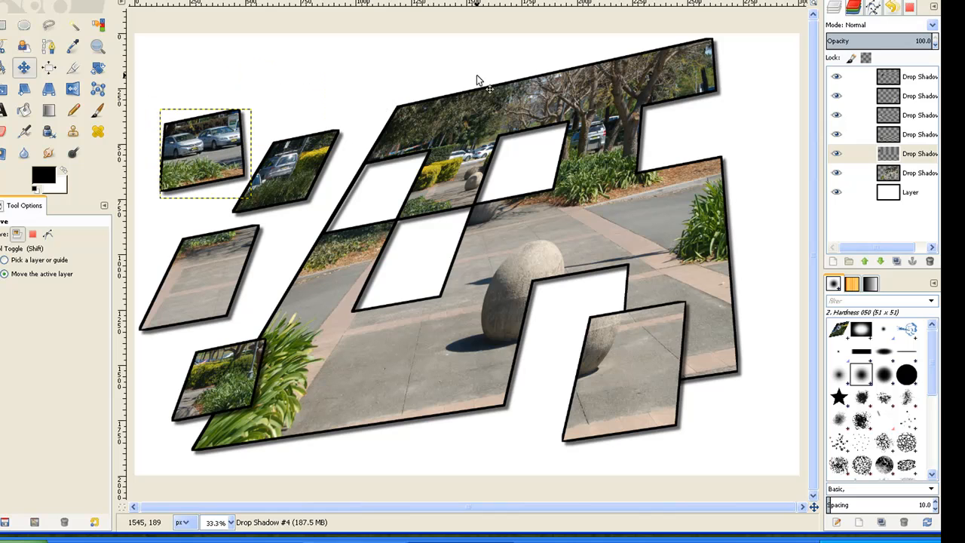
# Fill the white background layer with a linear Golden gradient running diagonally from near its lower-left corner to near its upper-right corner
pyautogui.click(889, 195)
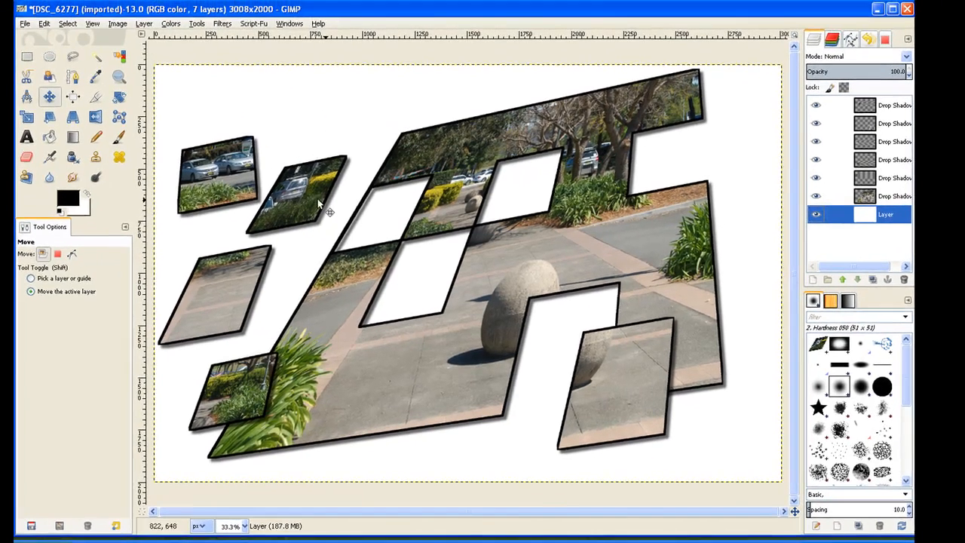
pyautogui.click(74, 137)
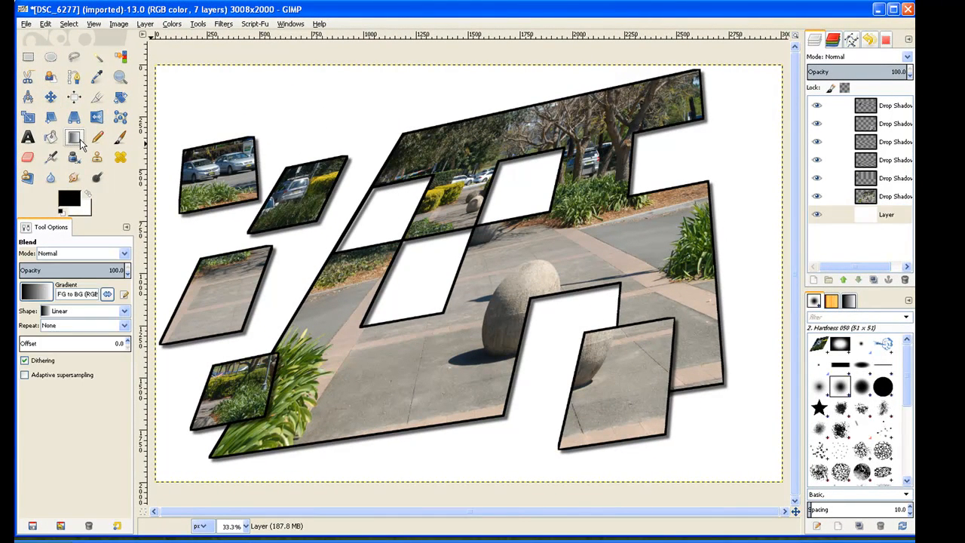
pyautogui.click(51, 296)
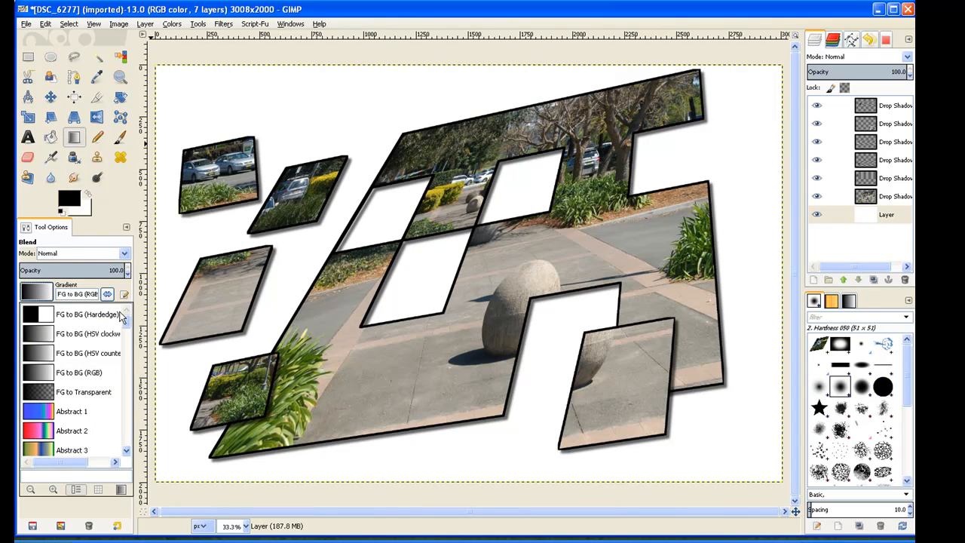
pyautogui.moveTo(127, 318); pyautogui.dragTo(128, 389)
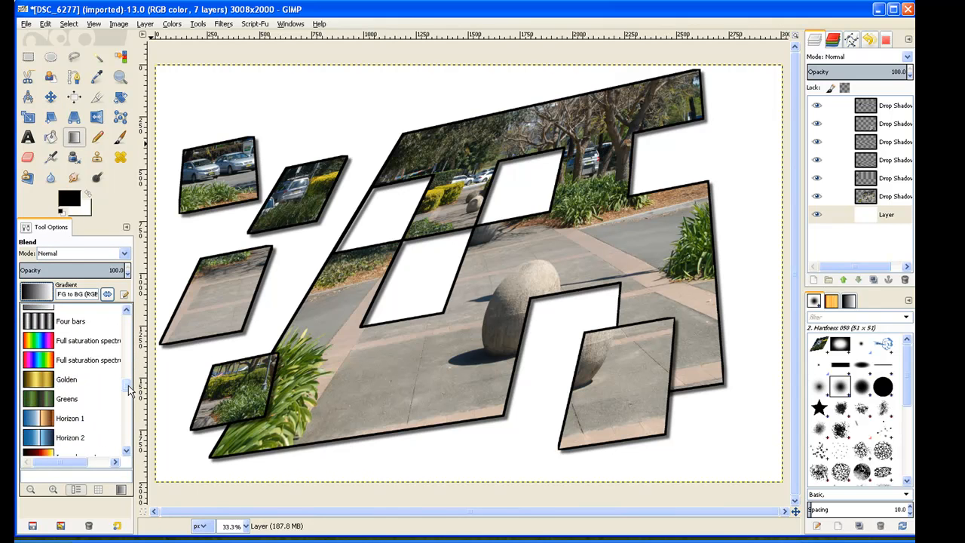
pyautogui.click(33, 377)
pyautogui.moveTo(172, 462); pyautogui.dragTo(779, 84)
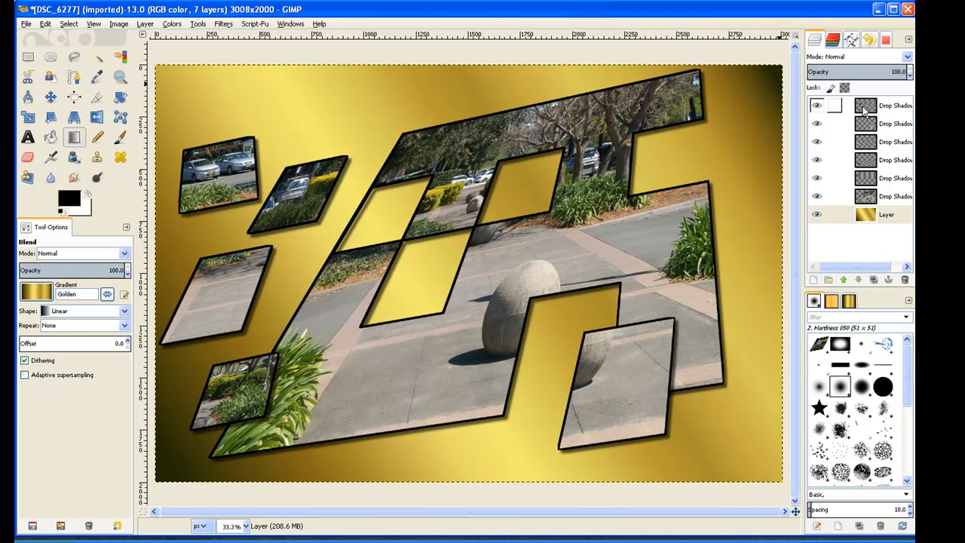
# Flatten the image so all the pieces, the main photo and the gold background form a single layer
pyautogui.rightClick(865, 110)
pyautogui.click(865, 110)
pyautogui.rightClick(864, 110)
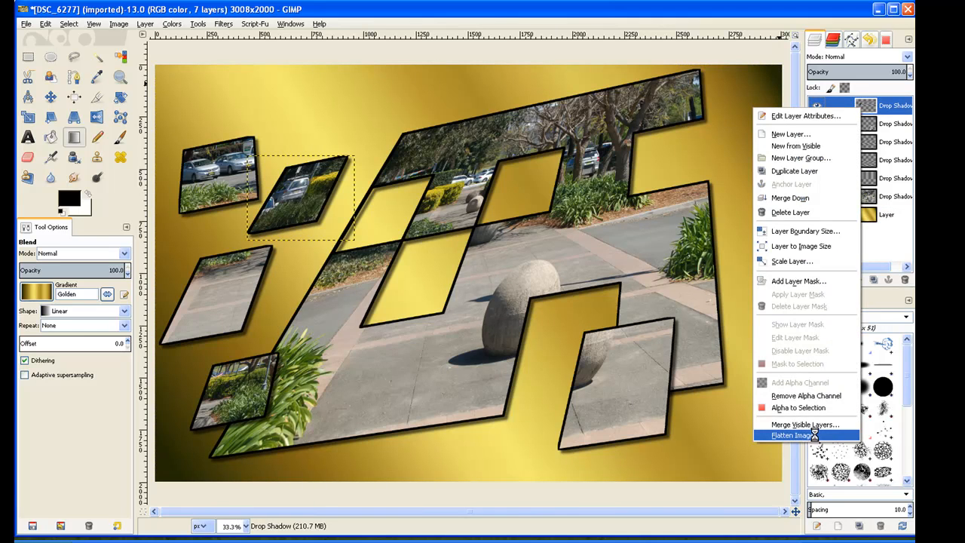
pyautogui.click(812, 435)
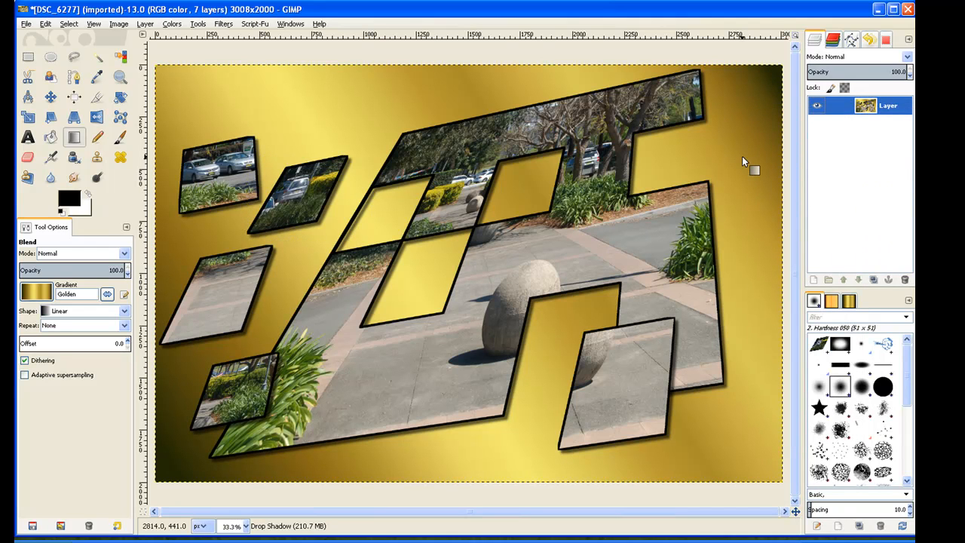